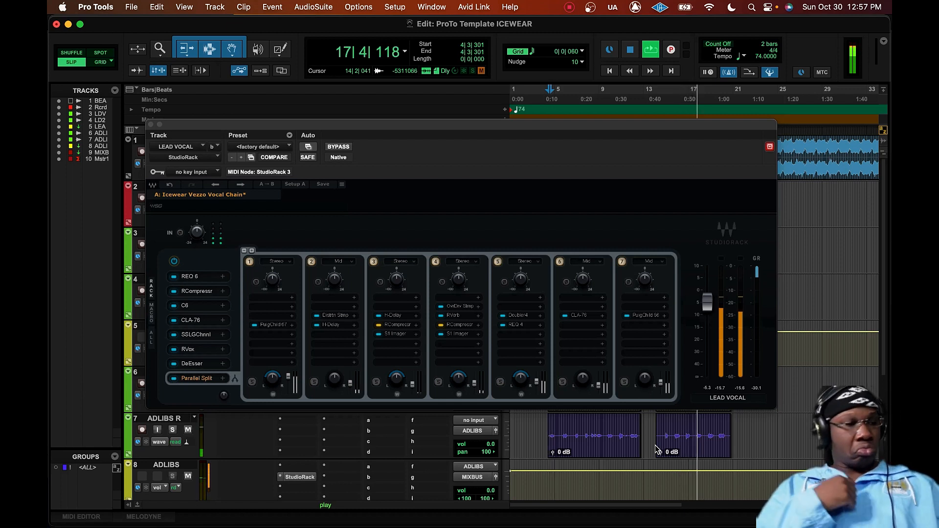
Step: Restart playback from the edit cursor and mute the ADLIBS track
{"action": "key", "text": "space"}
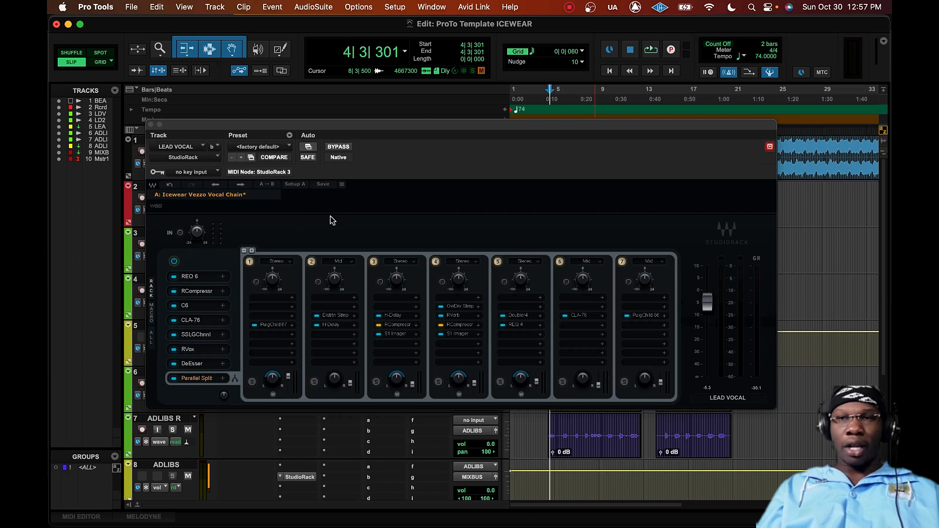
{"action": "key", "text": "space"}
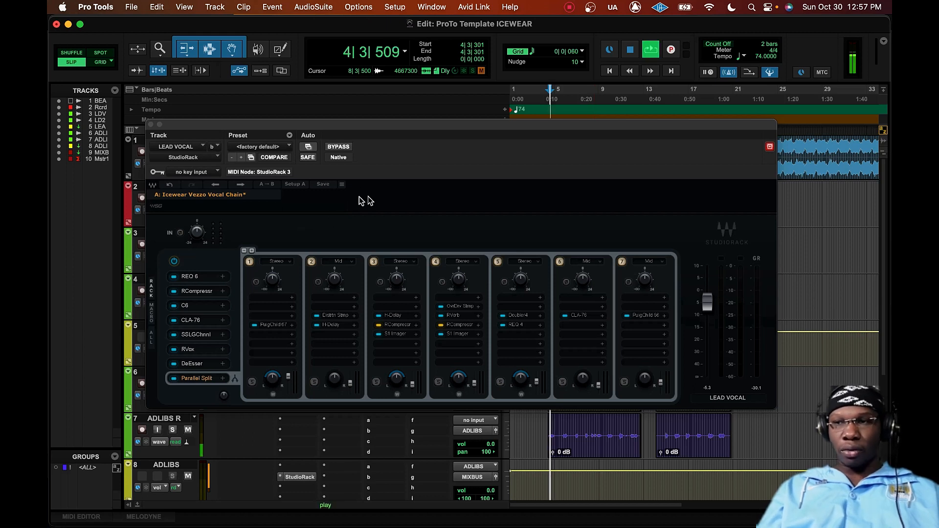
{"action": "left_click", "coordinate": [189, 477]}
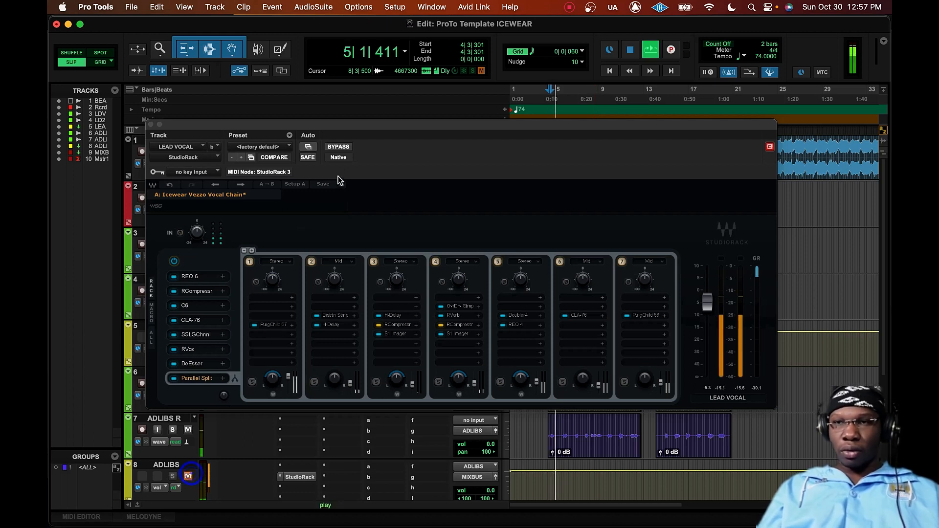
Step: Compare the lead vocal with its StudioRack chain bypassed and active during playback, and stop playback
{"action": "left_click", "coordinate": [340, 148]}
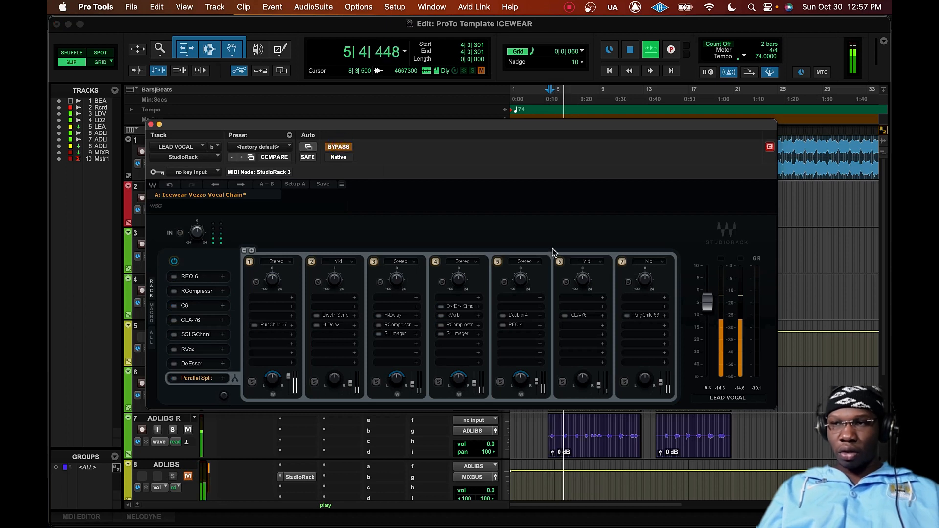
{"action": "left_click_drag", "start_coordinate": [409, 126], "coordinate": [455, 380]}
{"action": "left_click_drag", "start_coordinate": [488, 306], "coordinate": [487, 303]}
{"action": "left_click_drag", "start_coordinate": [496, 393], "coordinate": [473, 363]}
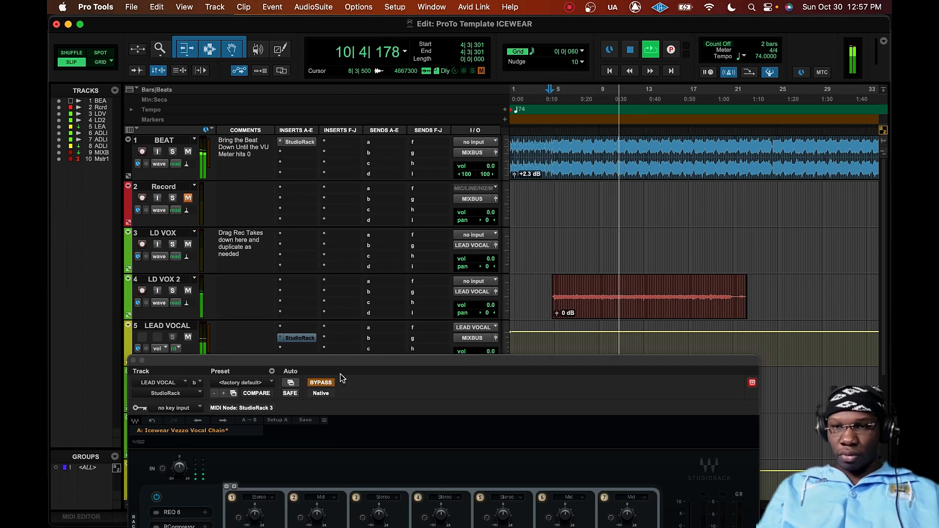
{"action": "left_click", "coordinate": [321, 383]}
{"action": "left_click_drag", "start_coordinate": [342, 364], "coordinate": [357, 120]}
{"action": "key", "text": "space"}
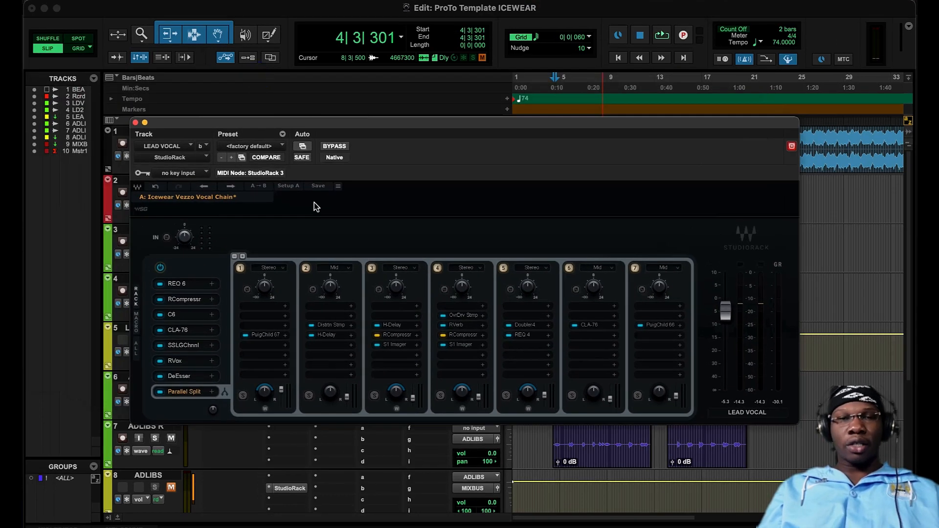
Step: Open the REQ 6 in the lead vocal rack and inspect bands 1 and 3, including band 3's filter type options
{"action": "left_click", "coordinate": [186, 287]}
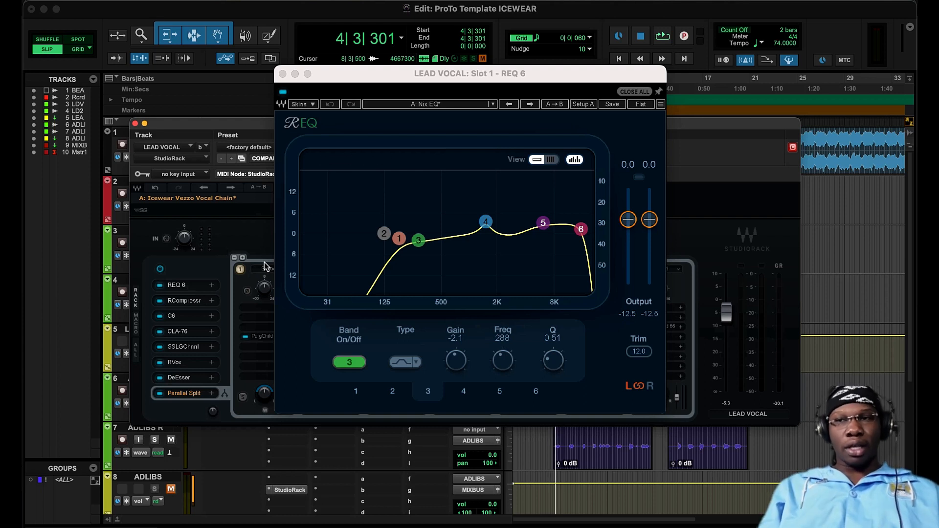
{"action": "left_click", "coordinate": [400, 239]}
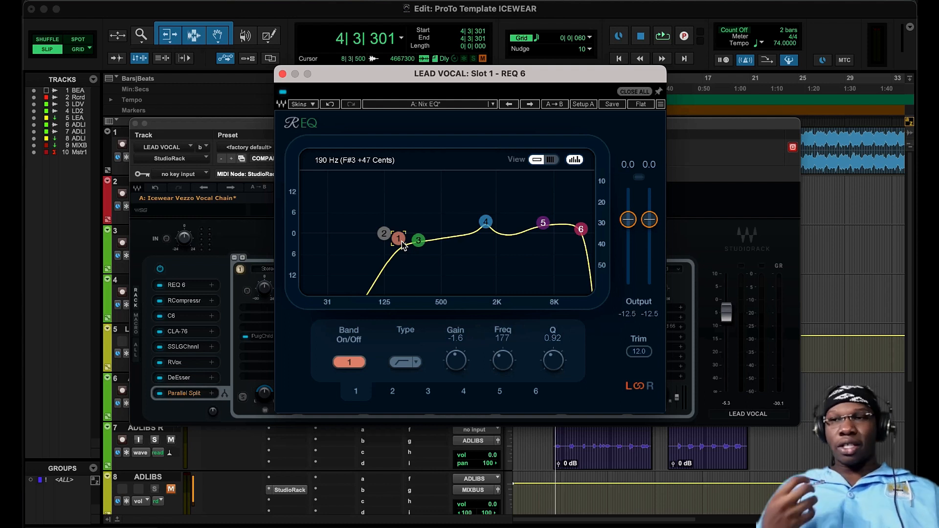
{"action": "left_click", "coordinate": [420, 242]}
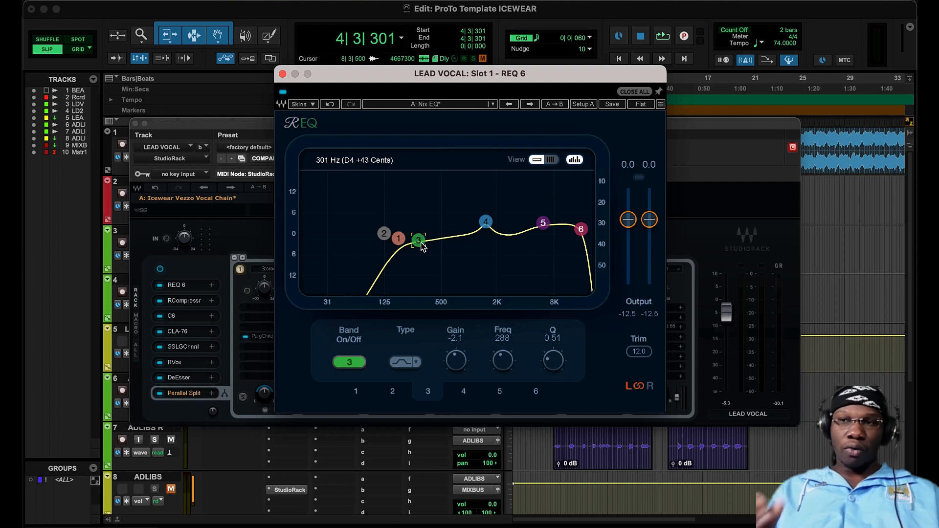
{"action": "left_click", "coordinate": [416, 363]}
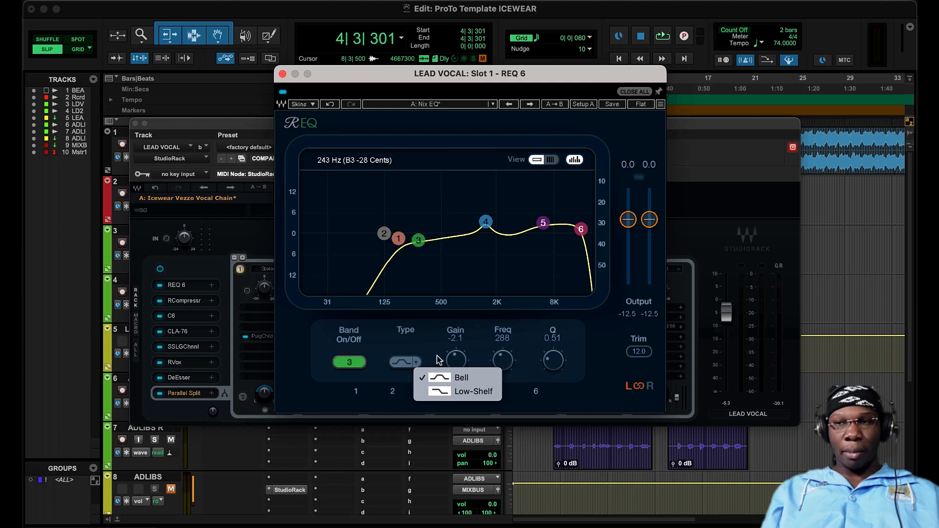
{"action": "left_click", "coordinate": [433, 330]}
Step: Inspect the gain, frequency and Q settings of REQ 6 bands 6, 5 and 4
{"action": "left_click", "coordinate": [581, 229]}
{"action": "left_click", "coordinate": [543, 222]}
{"action": "left_click", "coordinate": [487, 222]}
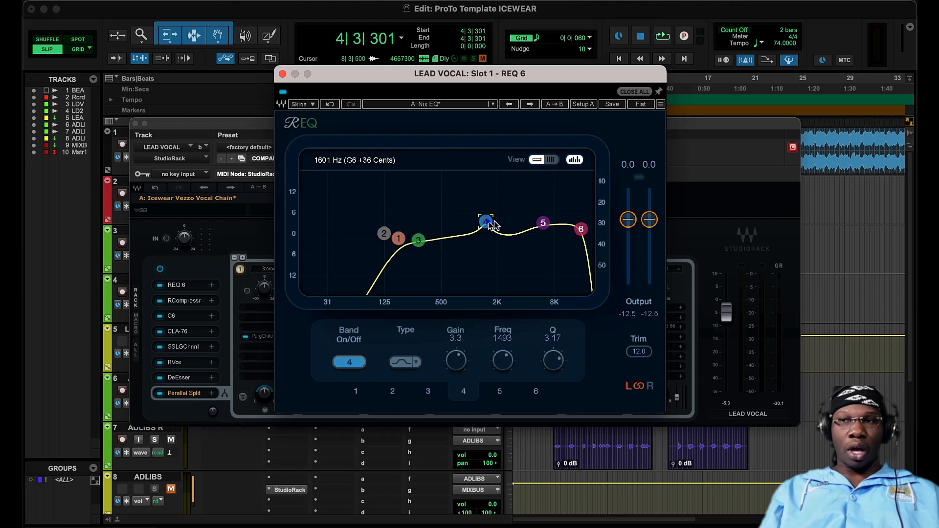
{"action": "left_click", "coordinate": [544, 225]}
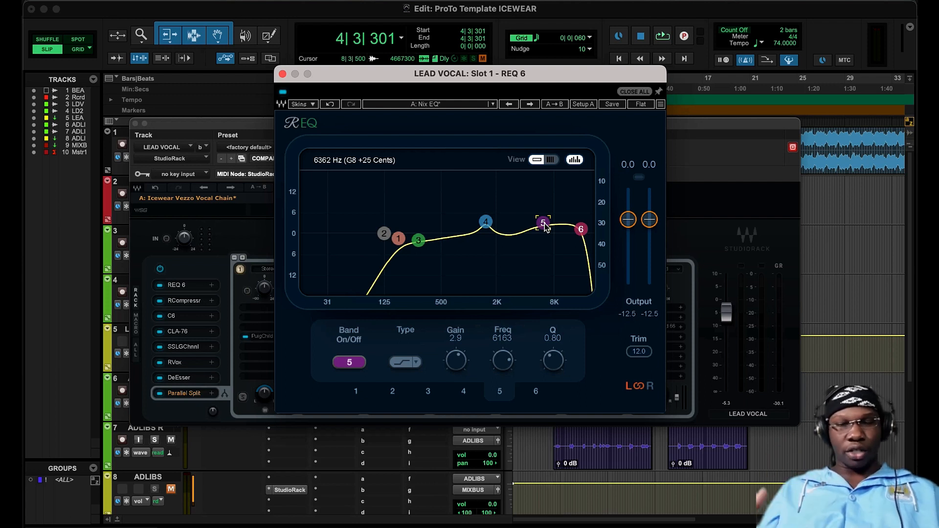
Step: Open the RCompressor in slot 2 and audition its effect on the lead vocal by toggling its bypass during playback
{"action": "left_click", "coordinate": [184, 300]}
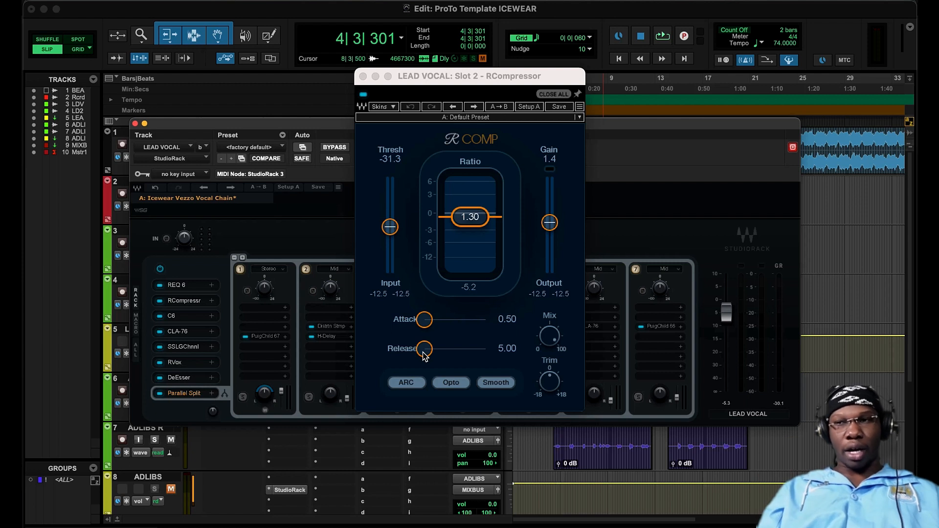
{"action": "key", "text": "space"}
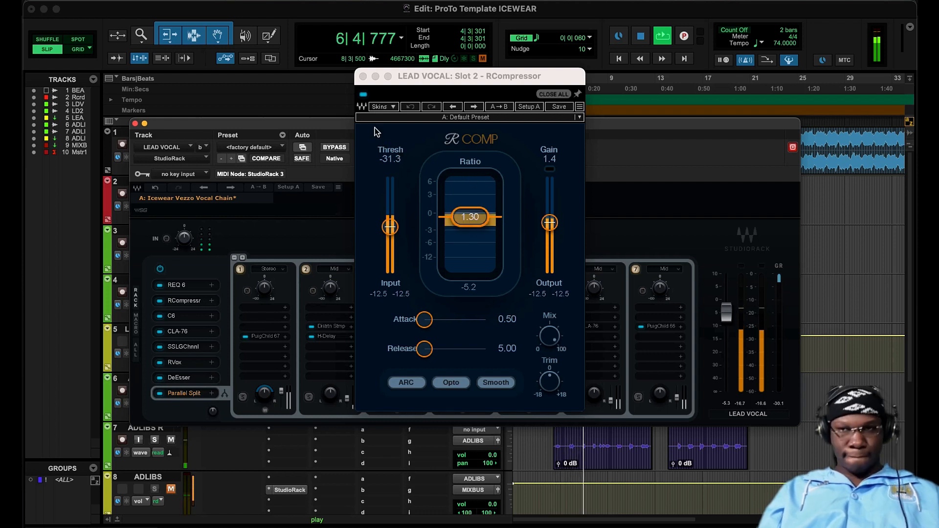
{"action": "left_click", "coordinate": [363, 94]}
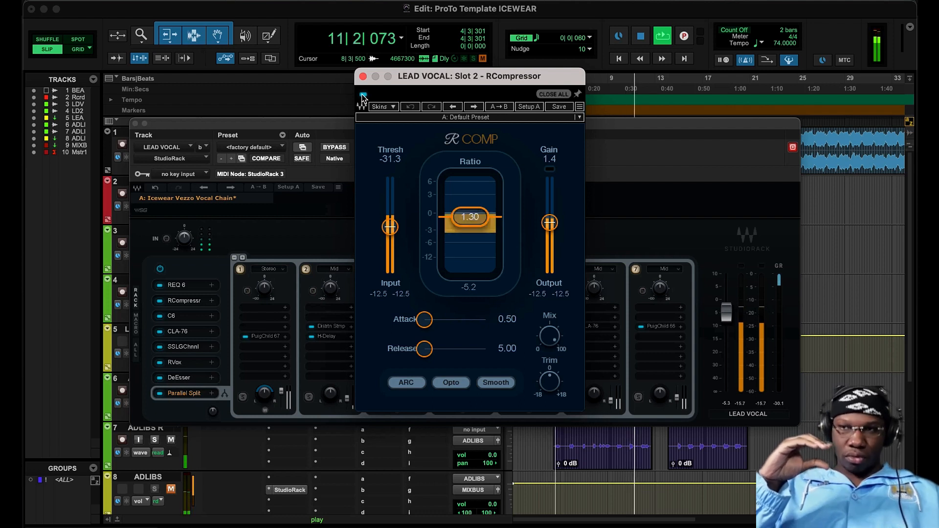
{"action": "key", "text": "space"}
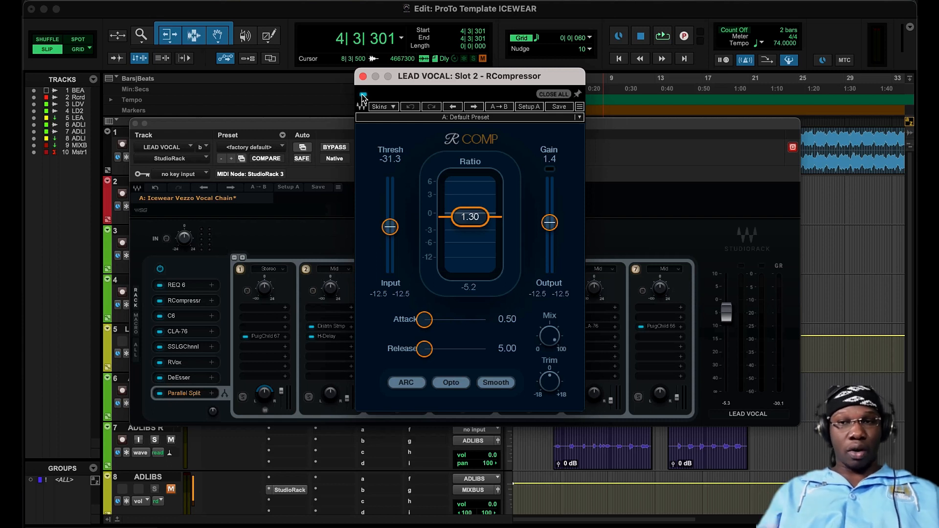
Step: Open the C6 in slot 3 and toggle the bypass of bands 1 and 6 to examine their notches
{"action": "left_click", "coordinate": [181, 317]}
{"action": "left_click", "coordinate": [181, 317]}
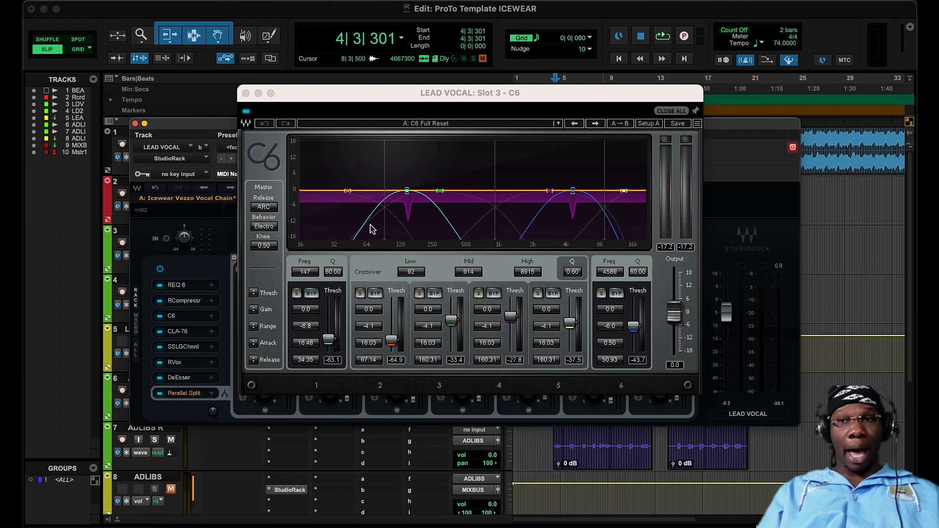
{"action": "left_click", "coordinate": [312, 293]}
{"action": "left_click", "coordinate": [616, 293]}
{"action": "left_click", "coordinate": [311, 293]}
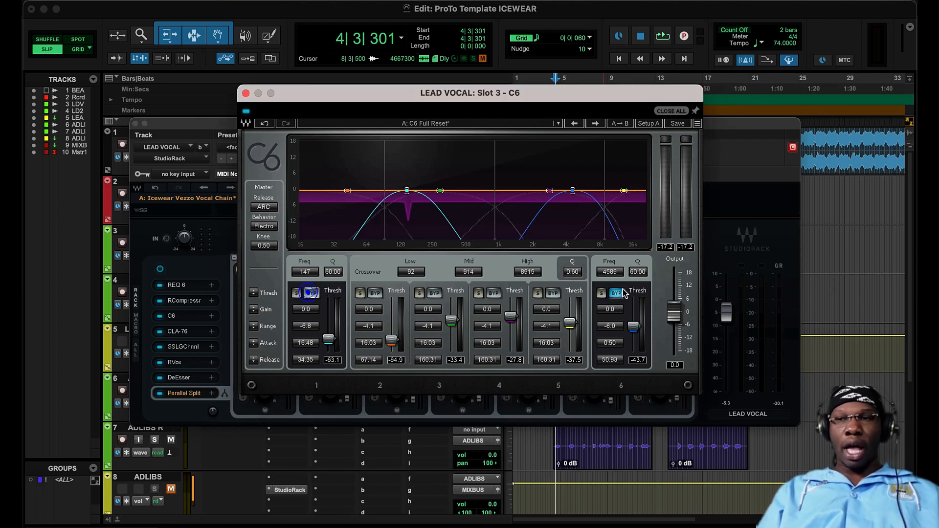
{"action": "left_click", "coordinate": [615, 293]}
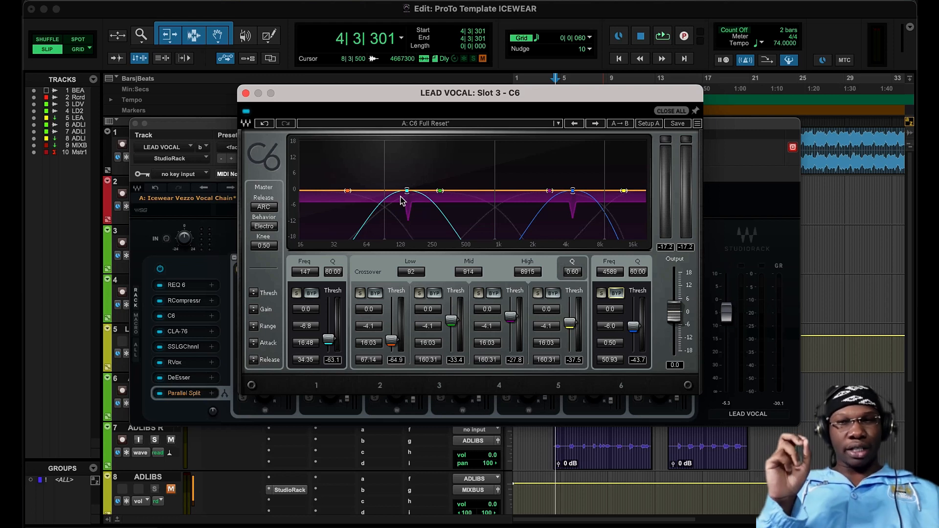
Step: Audition C6 band 1 in solo during playback, and restore the full signal
{"action": "left_click", "coordinate": [297, 293]}
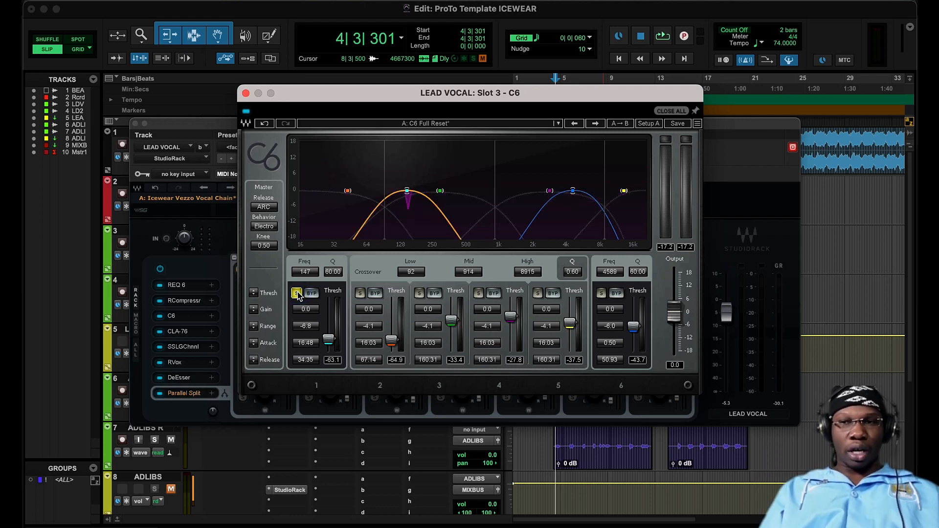
{"action": "key", "text": "space"}
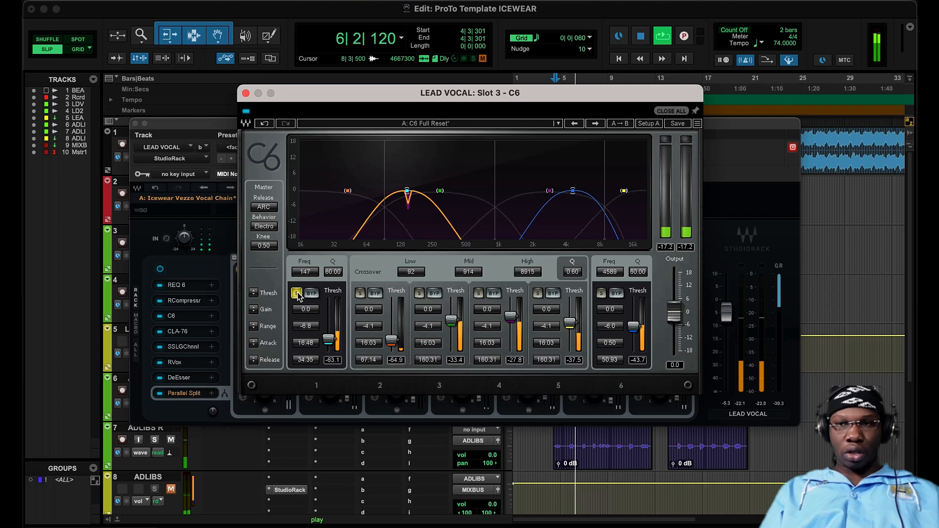
{"action": "key", "text": "space"}
{"action": "left_click", "coordinate": [297, 293]}
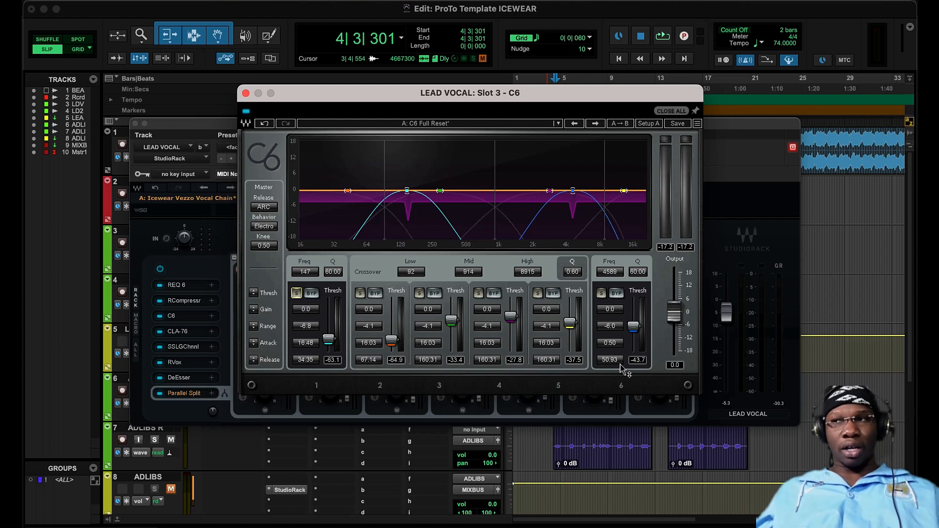
Step: Open the CLA-76 in slot 4 and compare the lead vocal with the compressor bypassed and active during playback
{"action": "left_click", "coordinate": [182, 332]}
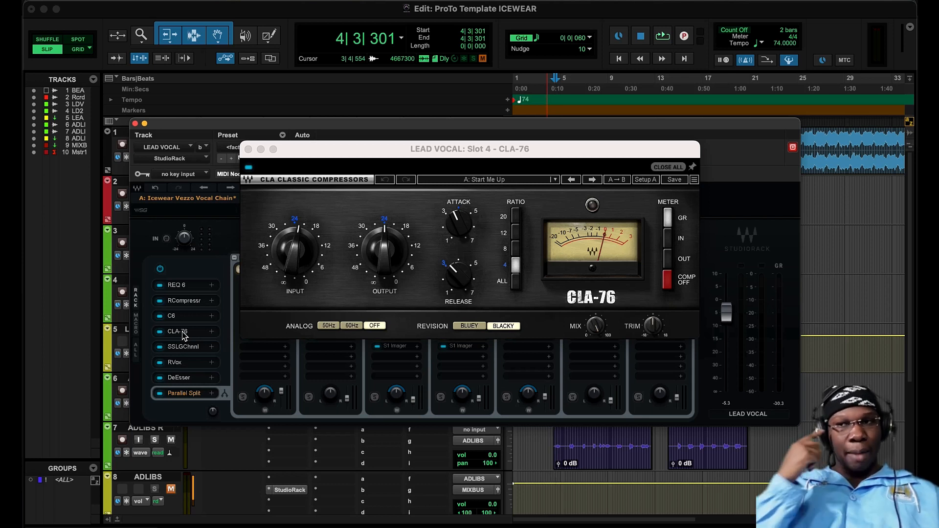
{"action": "key", "text": "space"}
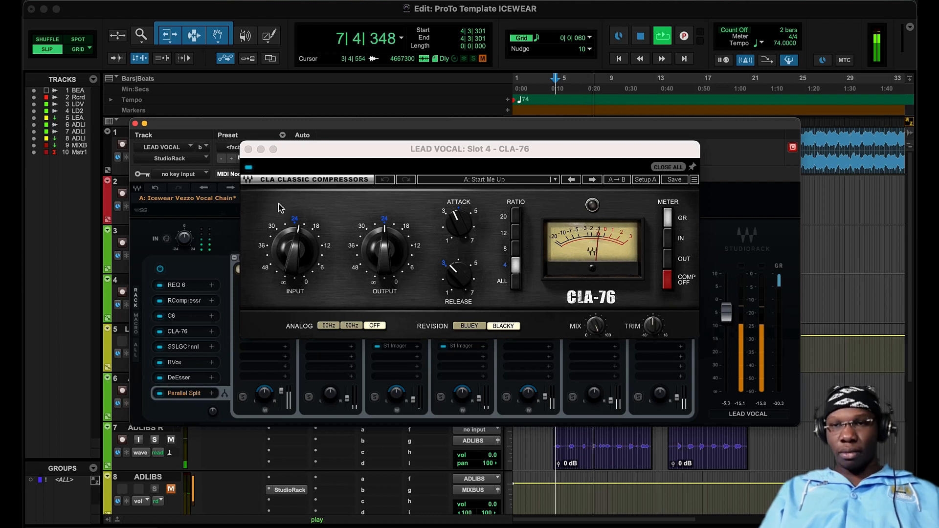
{"action": "left_click", "coordinate": [250, 169]}
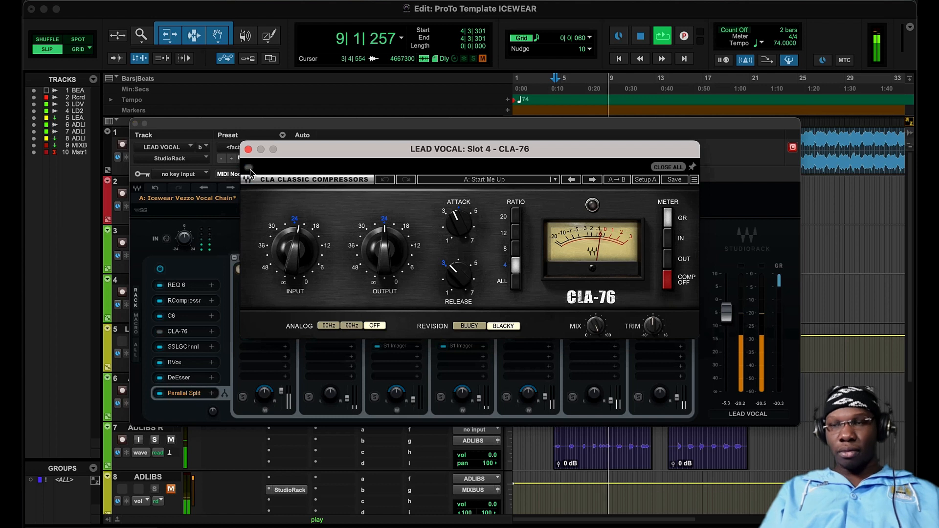
{"action": "left_click", "coordinate": [249, 169]}
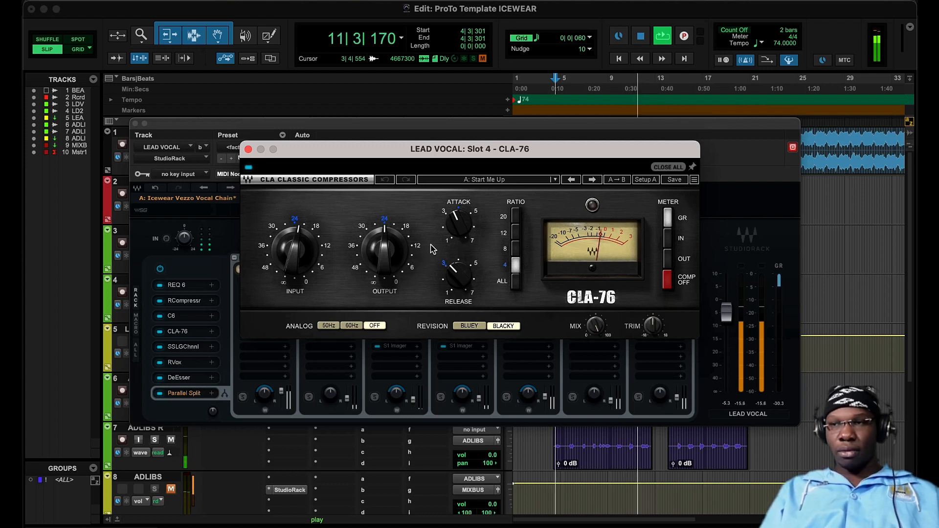
{"action": "key", "text": "space"}
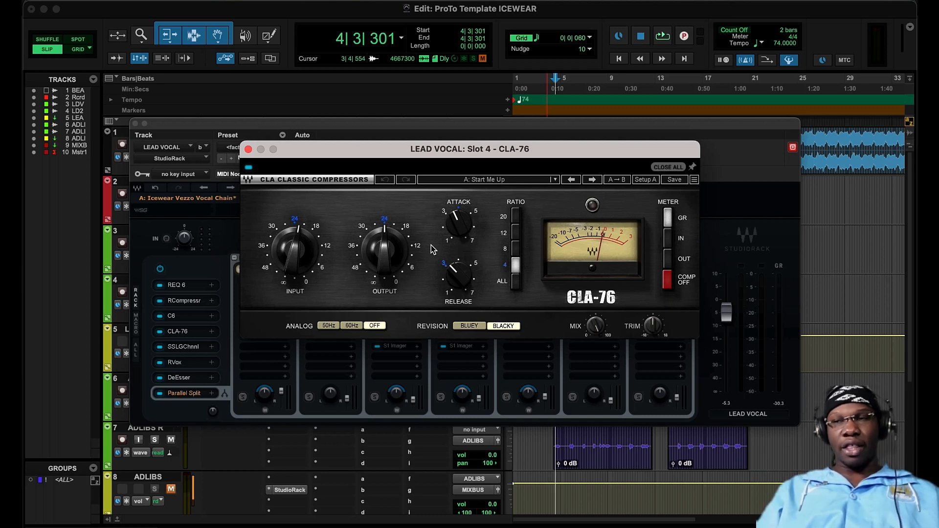
Step: Close the StudioRack window and examine the vocal clips' waveforms along the timeline at several zoom levels
{"action": "left_click", "coordinate": [135, 123]}
{"action": "key", "text": "r"}
{"action": "key", "text": "t"}
{"action": "key", "text": "t"}
{"action": "key", "text": "t"}
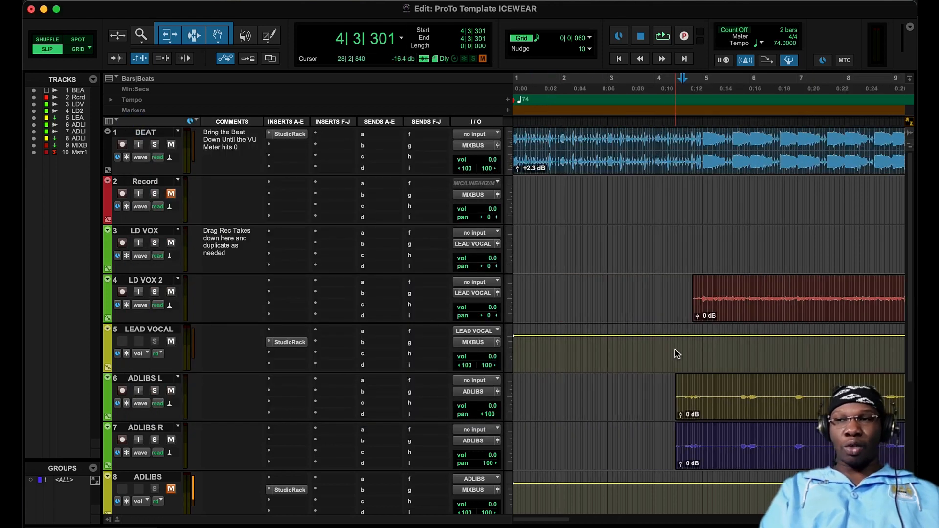
{"action": "scroll", "coordinate": [675, 352], "scroll_direction": "right", "scroll_amount": 2}
{"action": "key", "text": "r"}
{"action": "key", "text": "t"}
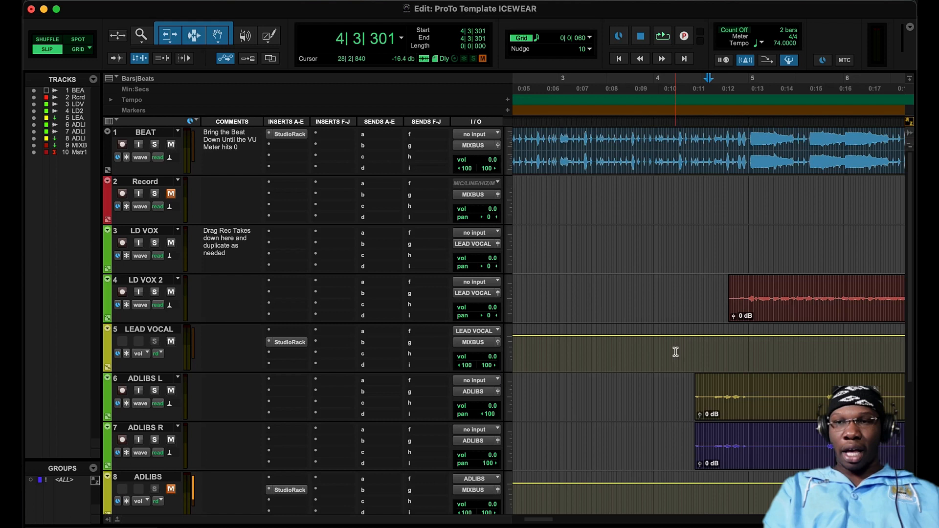
{"action": "key", "text": "t"}
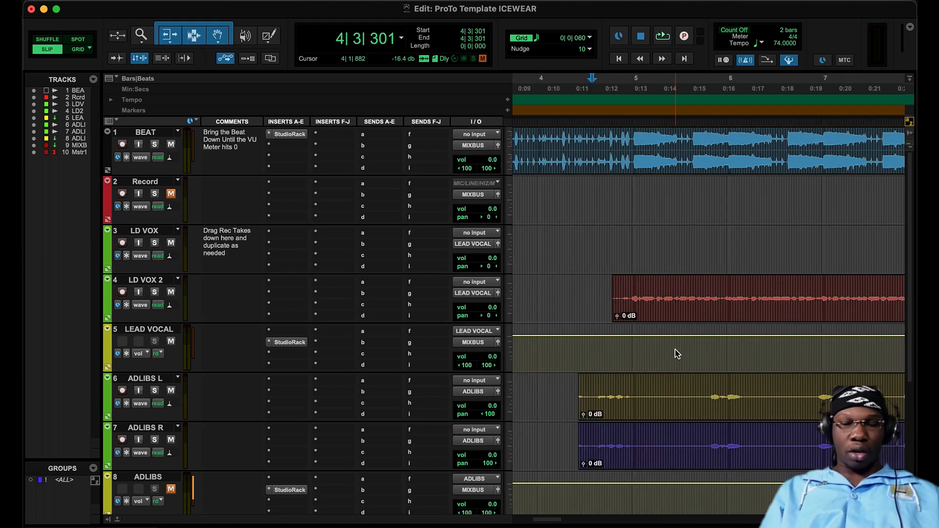
{"action": "scroll", "coordinate": [675, 349], "scroll_direction": "right", "scroll_amount": 2}
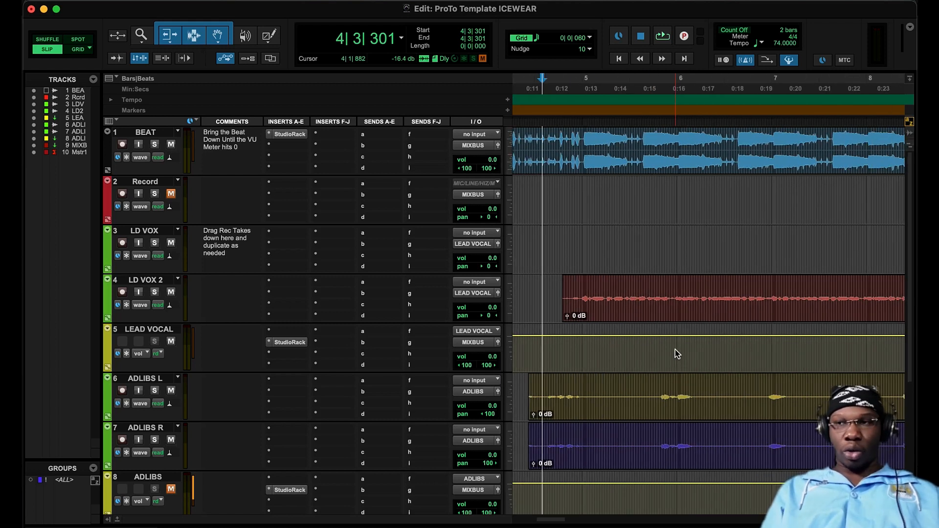
{"action": "key", "text": "t"}
{"action": "scroll", "coordinate": [675, 349], "scroll_direction": "right", "scroll_amount": 5}
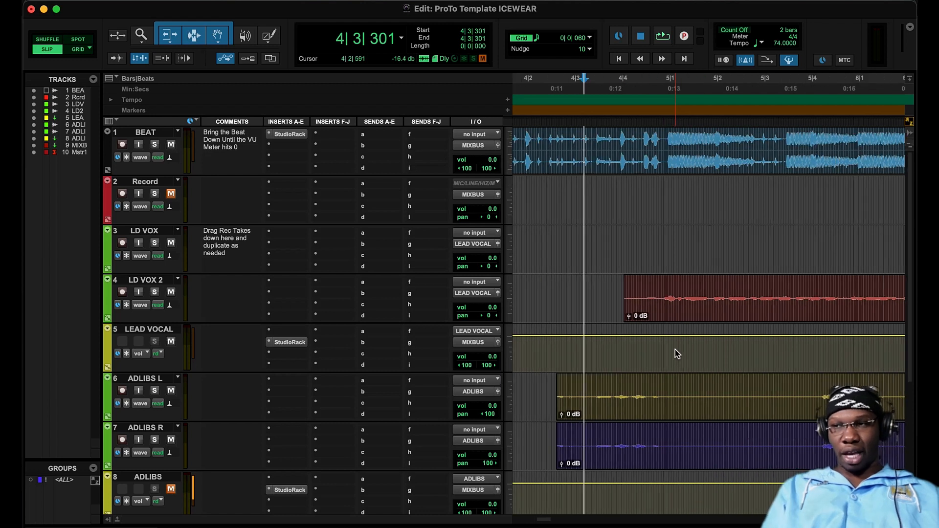
{"action": "scroll", "coordinate": [675, 349], "scroll_direction": "right", "scroll_amount": 8}
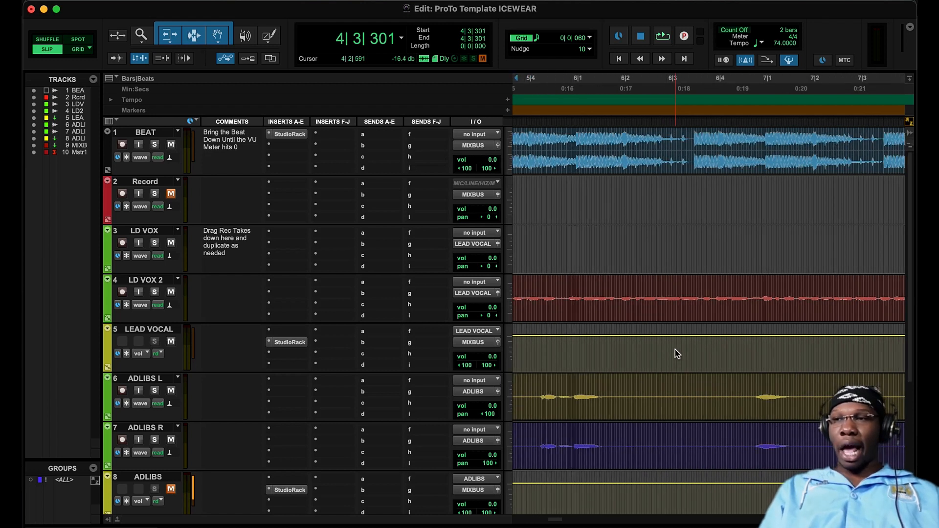
{"action": "scroll", "coordinate": [675, 349], "scroll_direction": "right", "scroll_amount": 4}
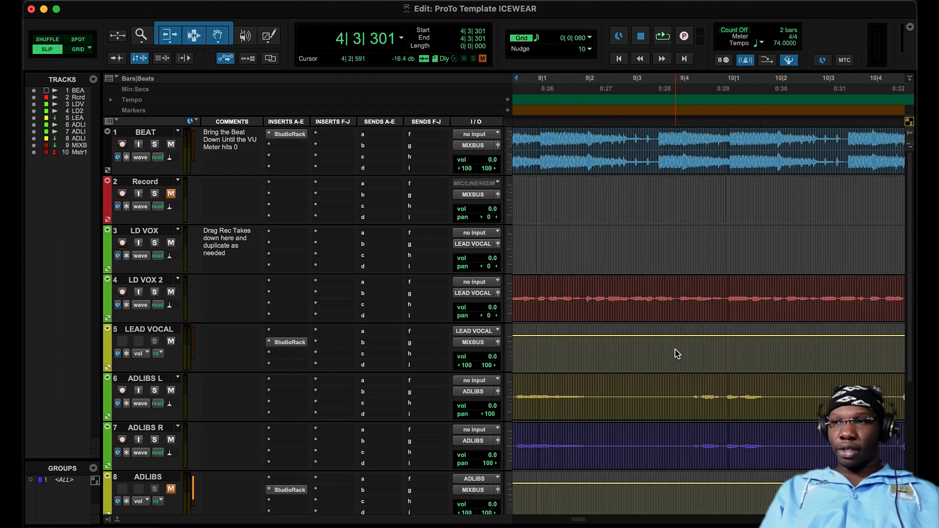
{"action": "scroll", "coordinate": [675, 349], "scroll_direction": "down", "scroll_amount": 3}
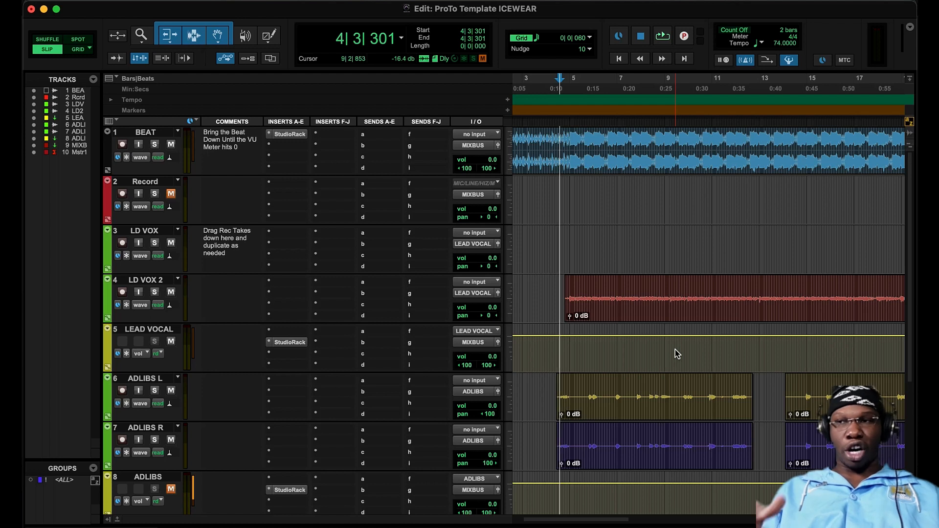
Step: Examine the LD VOX 2 and ad-lib waveforms against the beat, from close-up phrases to the full song
{"action": "scroll", "coordinate": [687, 355], "scroll_direction": "right", "scroll_amount": 2}
{"action": "scroll", "coordinate": [687, 355], "scroll_direction": "down", "scroll_amount": 4}
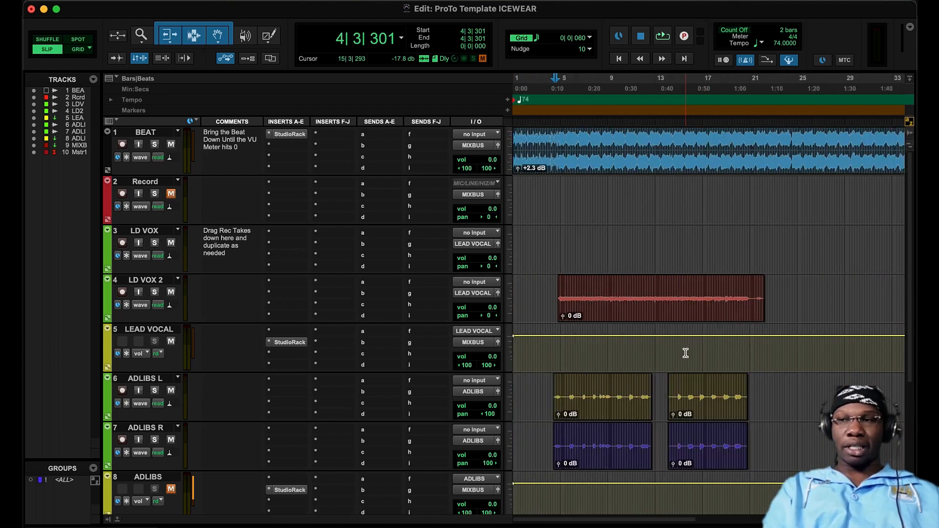
{"action": "scroll", "coordinate": [686, 354], "scroll_direction": "up", "scroll_amount": 4}
{"action": "scroll", "coordinate": [687, 356], "scroll_direction": "right", "scroll_amount": 2}
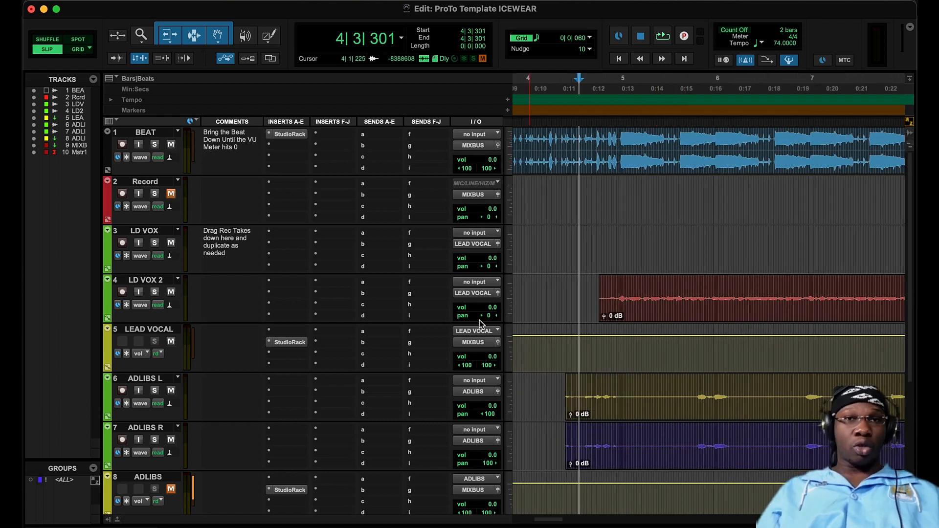
{"action": "scroll", "coordinate": [631, 341], "scroll_direction": "up", "scroll_amount": 2}
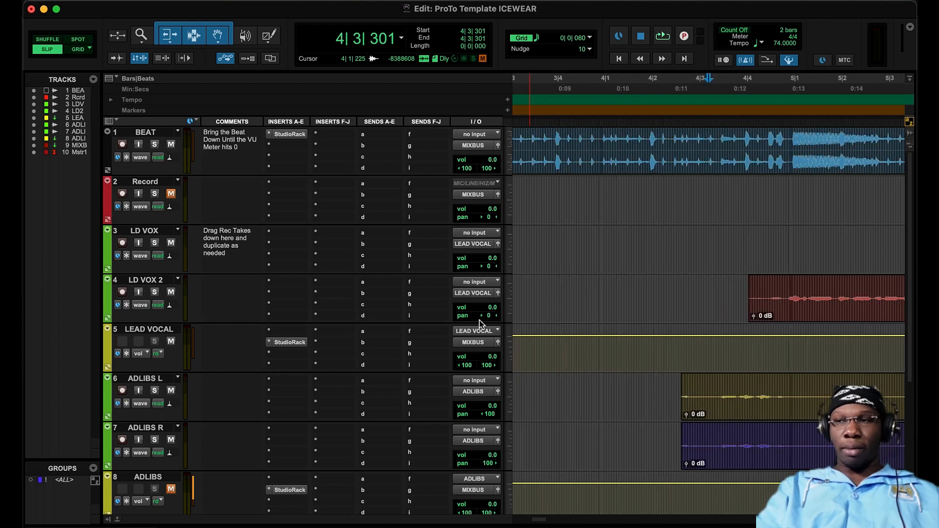
{"action": "scroll", "coordinate": [631, 341], "scroll_direction": "right", "scroll_amount": 3}
{"action": "scroll", "coordinate": [630, 341], "scroll_direction": "right", "scroll_amount": 5}
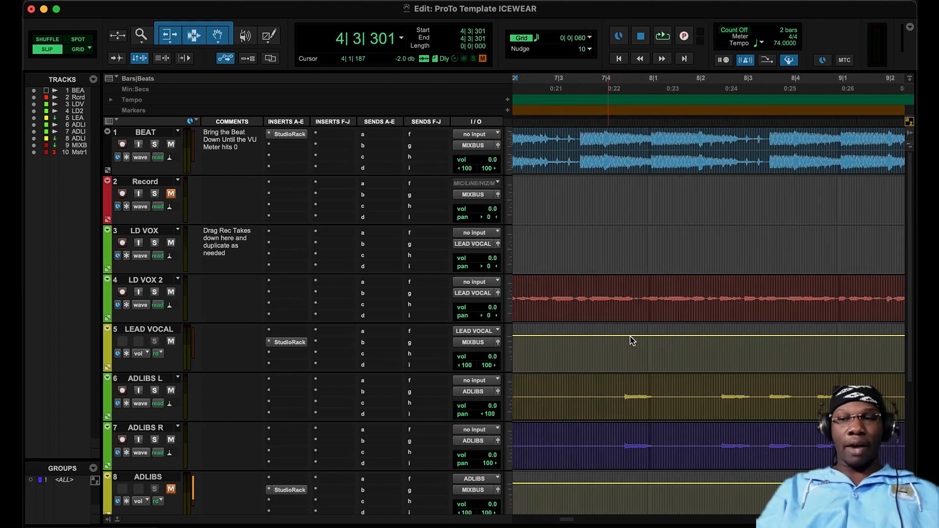
{"action": "scroll", "coordinate": [631, 341], "scroll_direction": "down", "scroll_amount": 8}
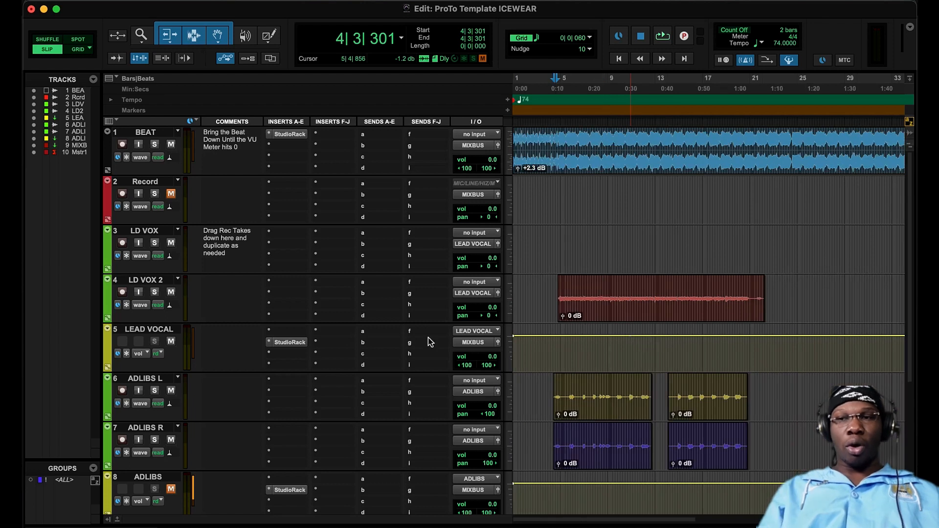
Step: Reopen the StudioRack on the LEAD VOCAL track and review the CLA-76 settings in slot 4
{"action": "left_click", "coordinate": [284, 342]}
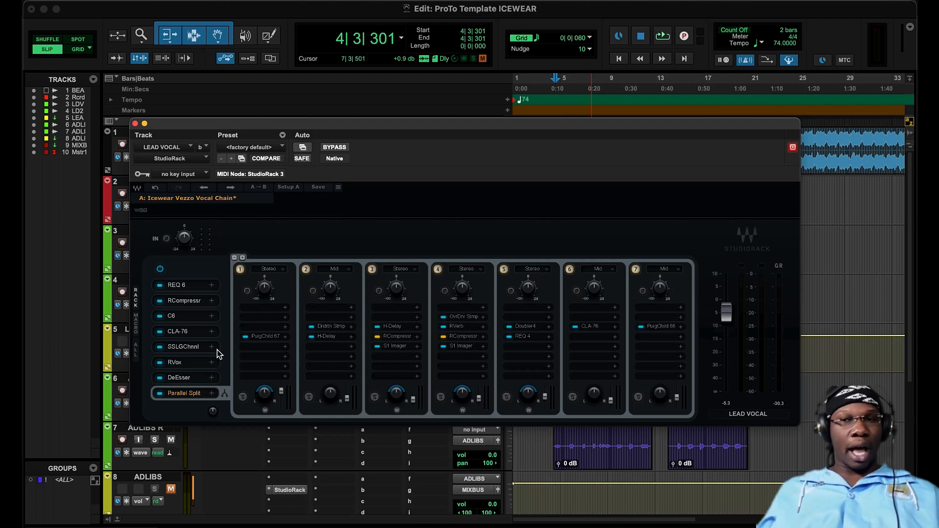
{"action": "left_click", "coordinate": [184, 332]}
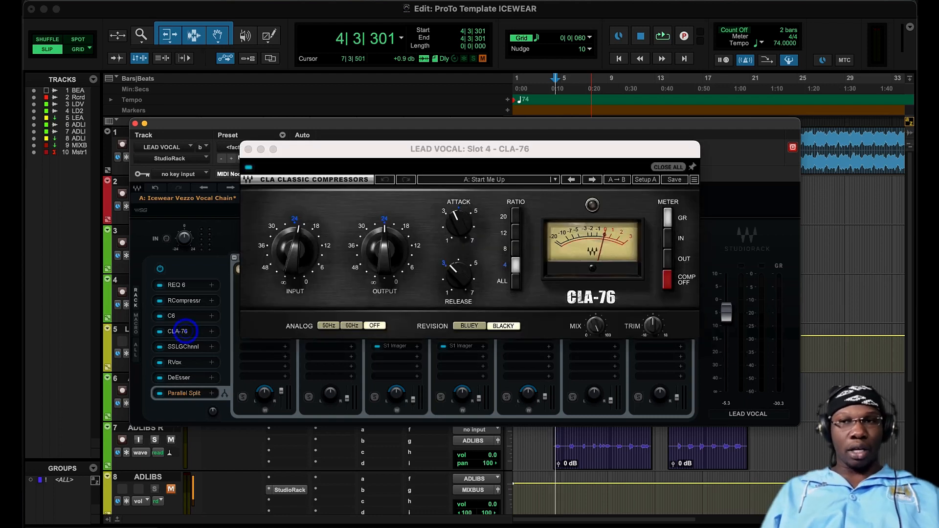
{"action": "left_click", "coordinate": [187, 335]}
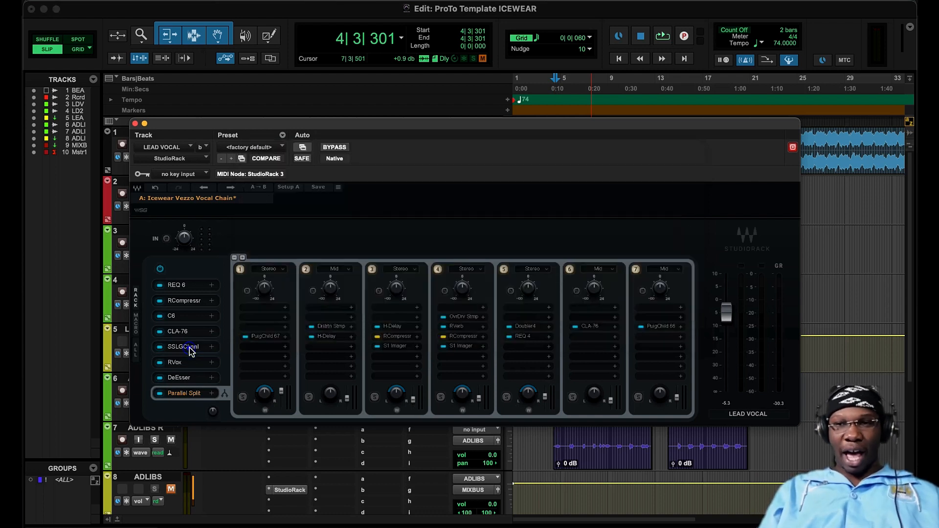
Step: Open the SSLGChannel in slot 5, unmute the ADLIBS track, and compare playback with the channel strip bypassed and active
{"action": "left_click", "coordinate": [189, 347]}
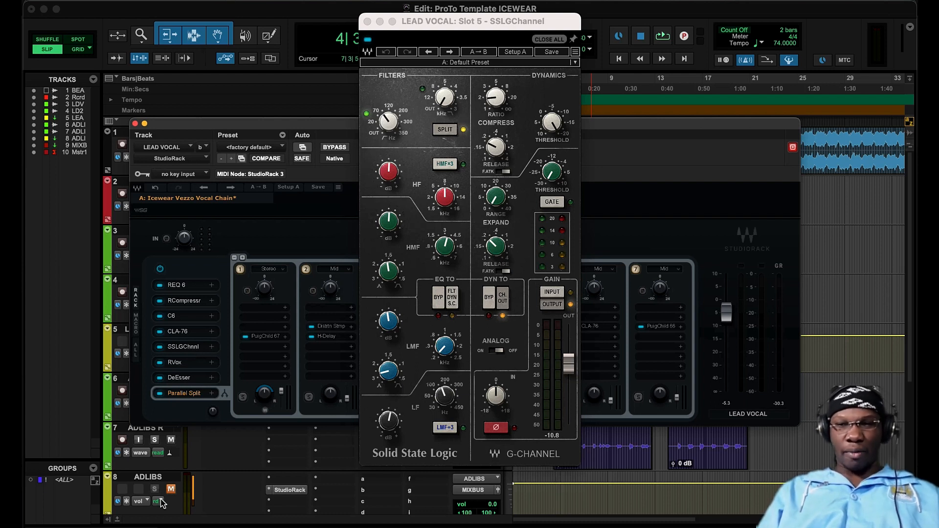
{"action": "left_click", "coordinate": [169, 489]}
{"action": "key", "text": "space"}
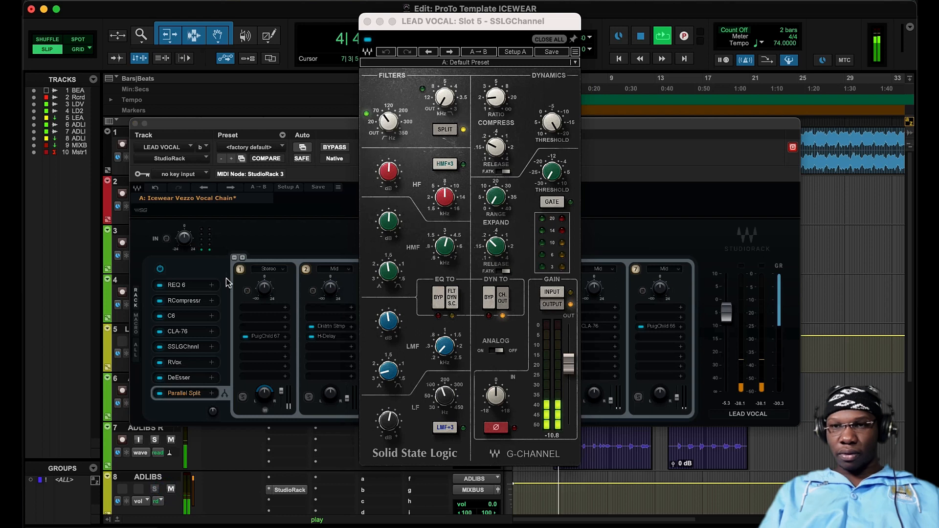
{"action": "left_click", "coordinate": [160, 347]}
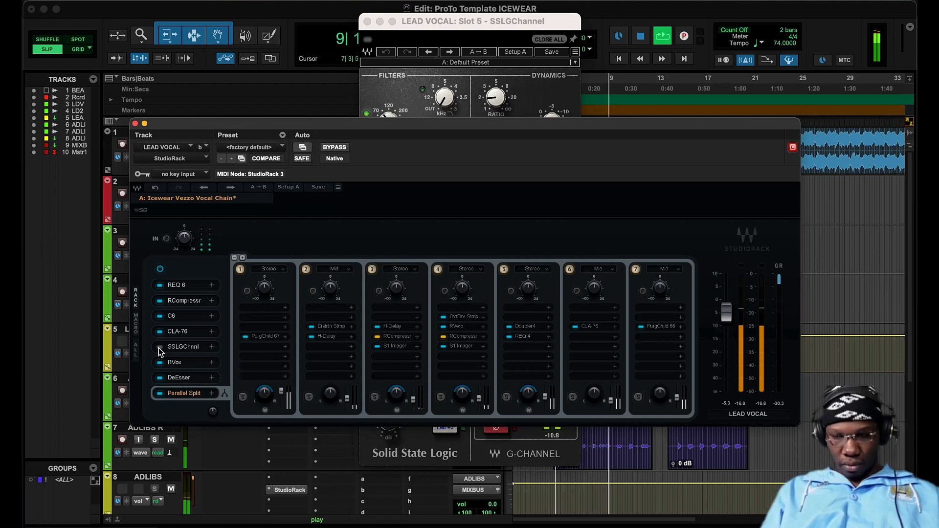
{"action": "left_click", "coordinate": [159, 347]}
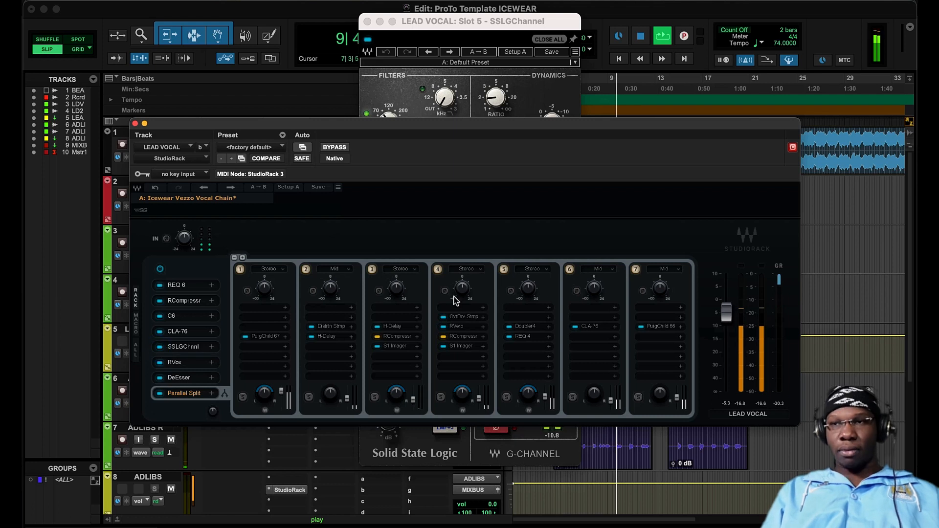
Step: Examine the SSLGChannel's high-pass filter and its low-frequency gain and frequency settings
{"action": "left_click", "coordinate": [464, 39]}
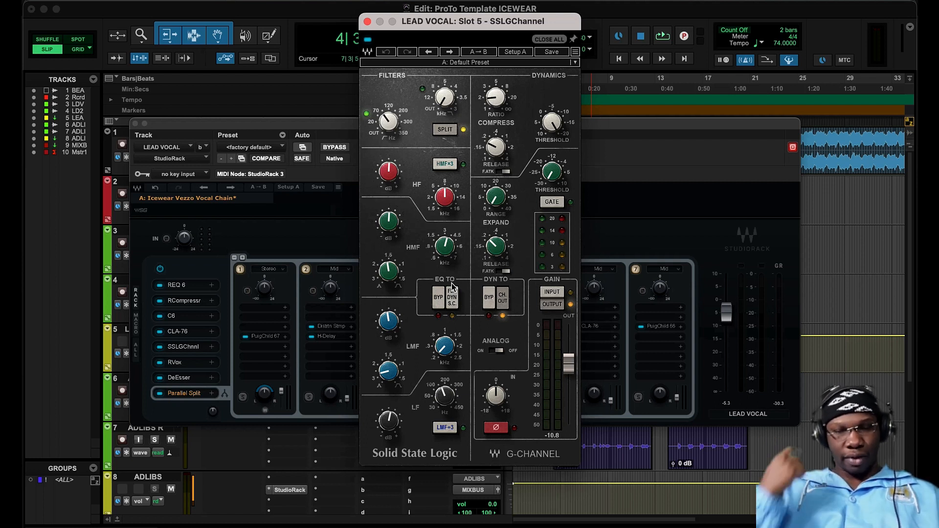
{"action": "left_click", "coordinate": [382, 120]}
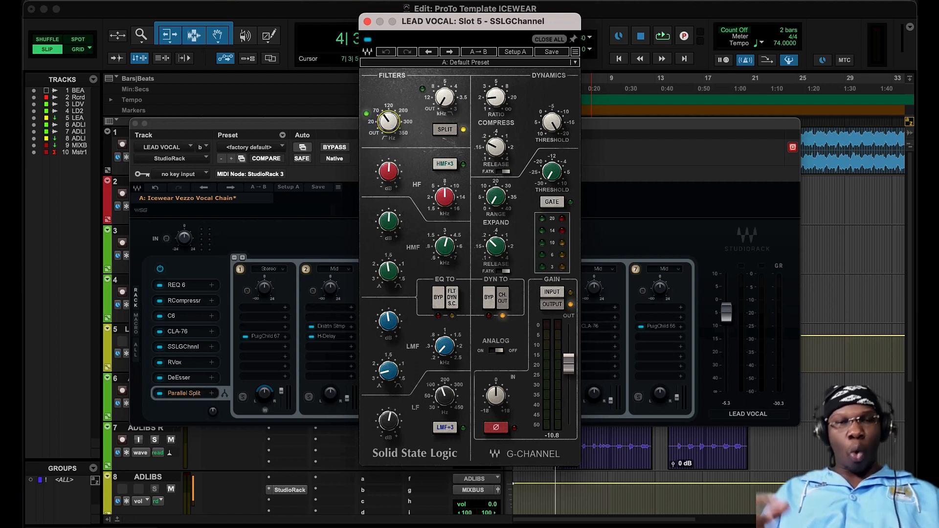
{"action": "left_click", "coordinate": [389, 421]}
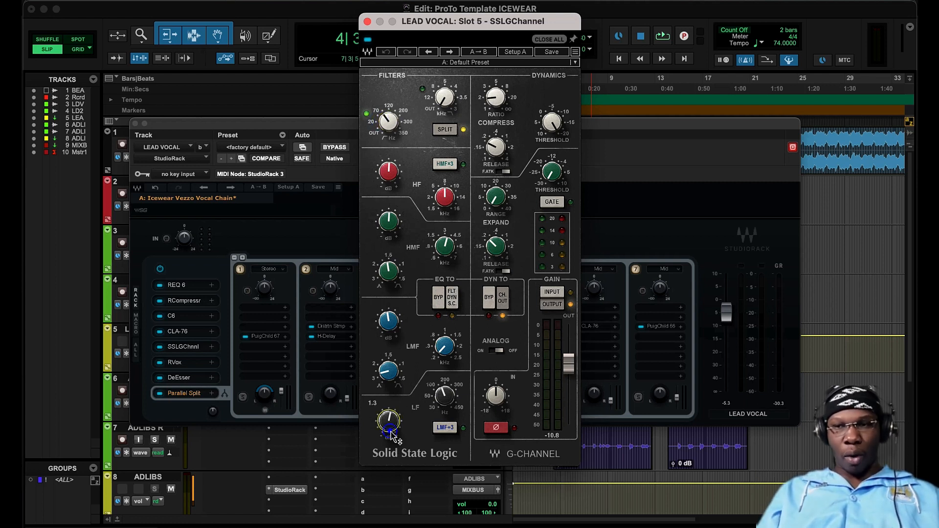
{"action": "left_click", "coordinate": [445, 396]}
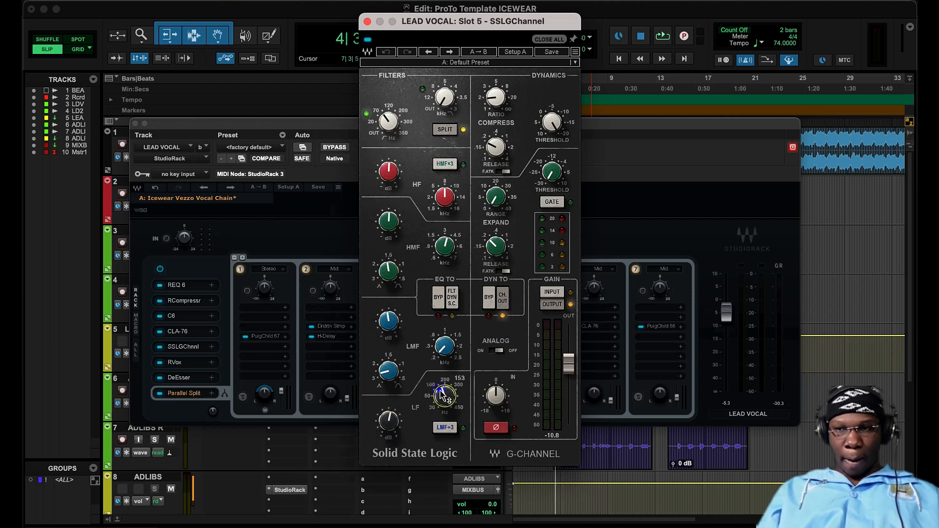
{"action": "left_click", "coordinate": [394, 426]}
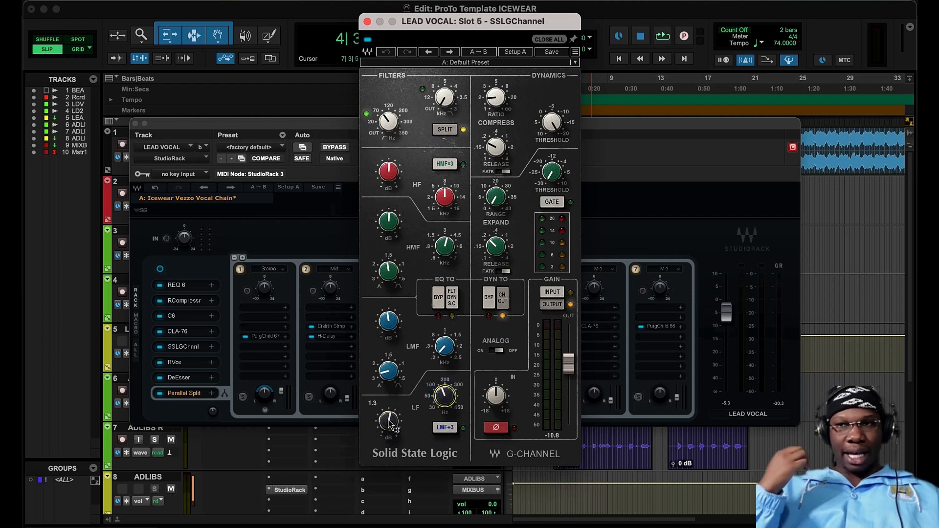
{"action": "left_click", "coordinate": [386, 120]}
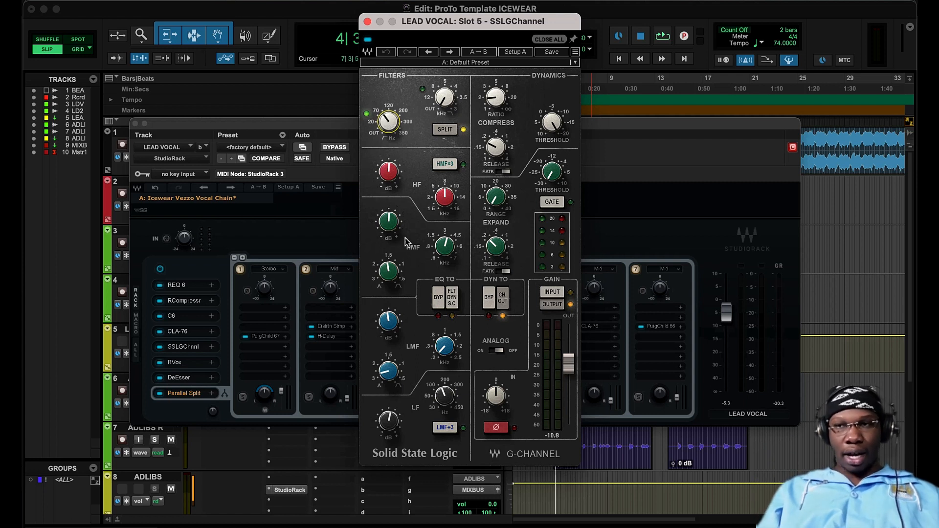
Step: Examine the SSLGChannel's upper EQ bands and compressor release, and close the plugin
{"action": "left_click", "coordinate": [385, 175]}
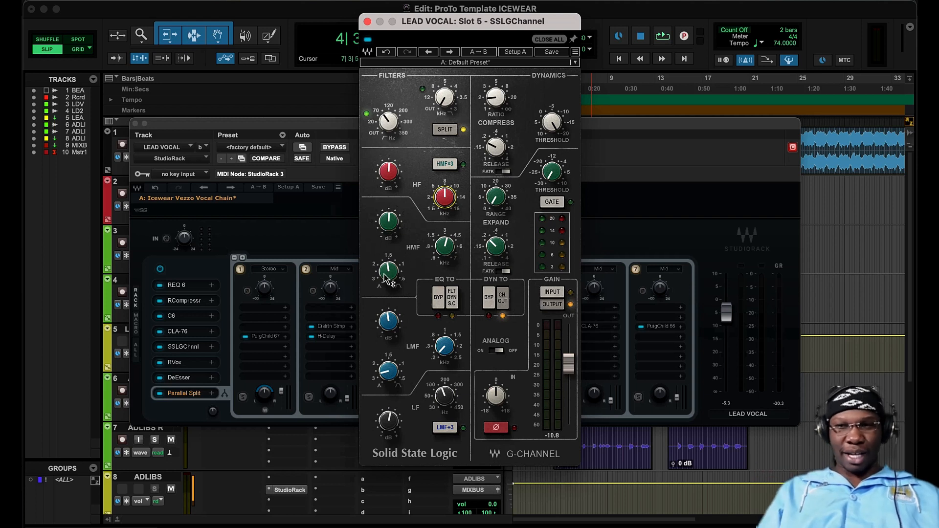
{"action": "mouse_move", "coordinate": [385, 277]}
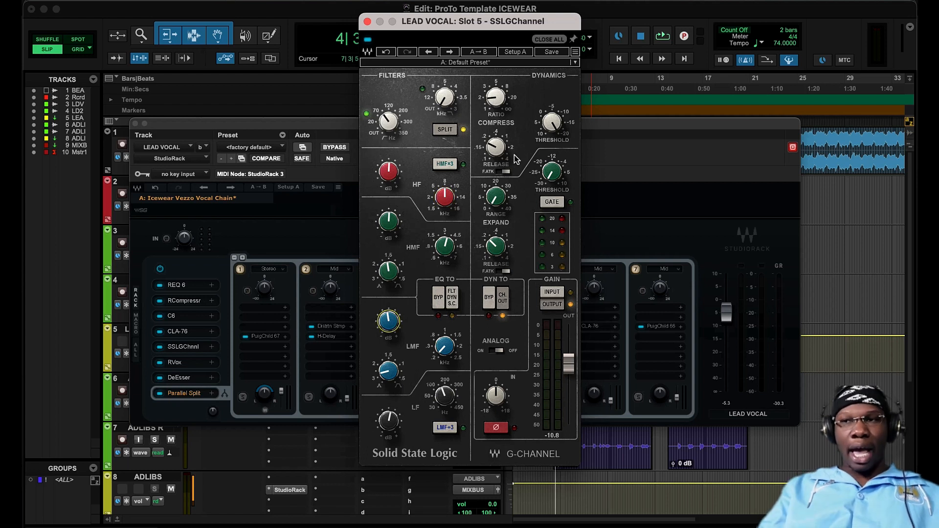
{"action": "left_click", "coordinate": [497, 151]}
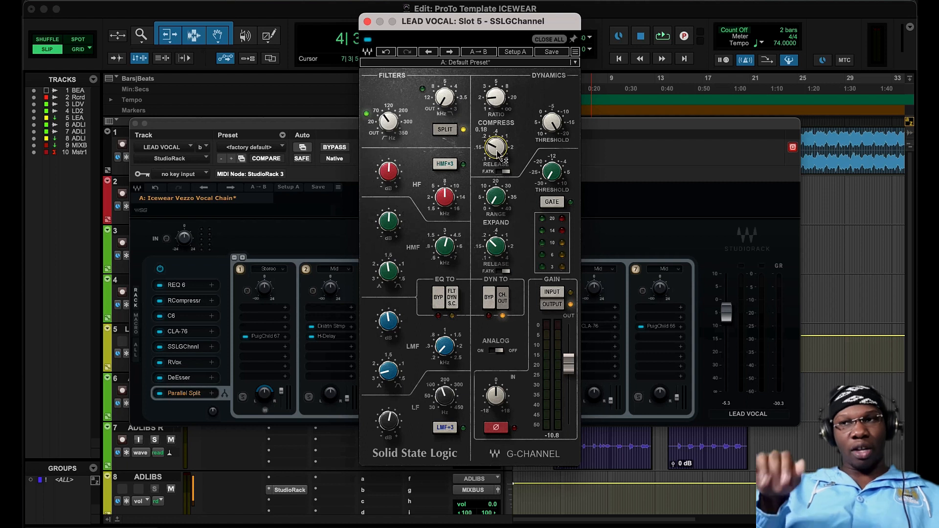
{"action": "left_click", "coordinate": [366, 22]}
Step: Open the PuigChild 670 in parallel rack 1, compare it bypassed and active during playback, and close it
{"action": "left_click", "coordinate": [255, 336]}
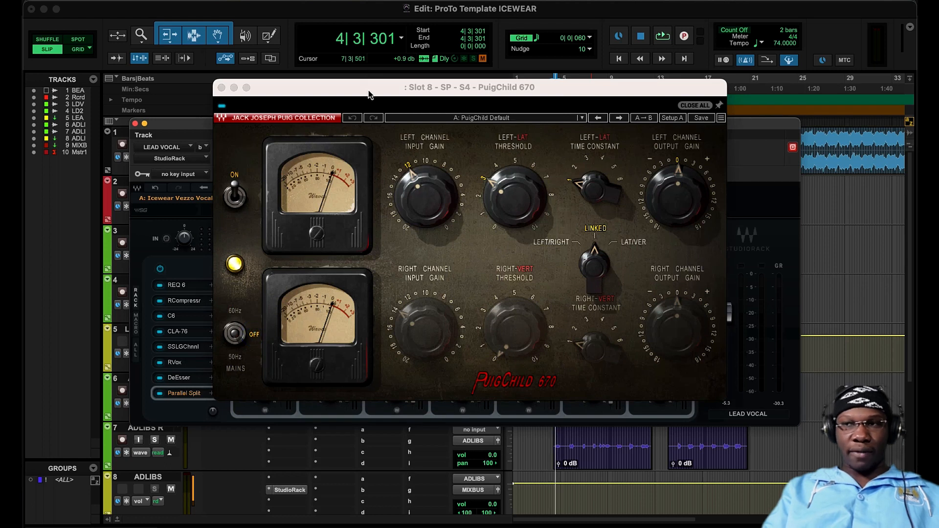
{"action": "left_click_drag", "start_coordinate": [367, 90], "coordinate": [368, 119]}
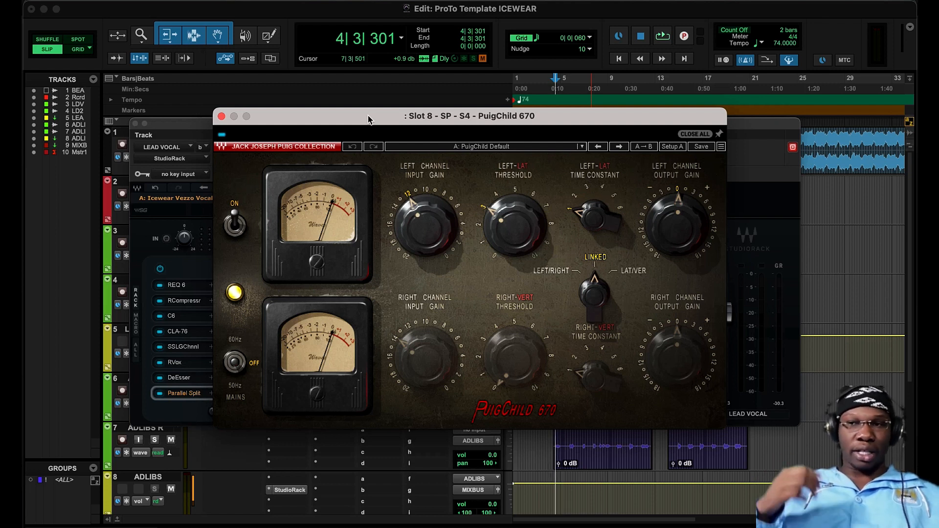
{"action": "key", "text": "space"}
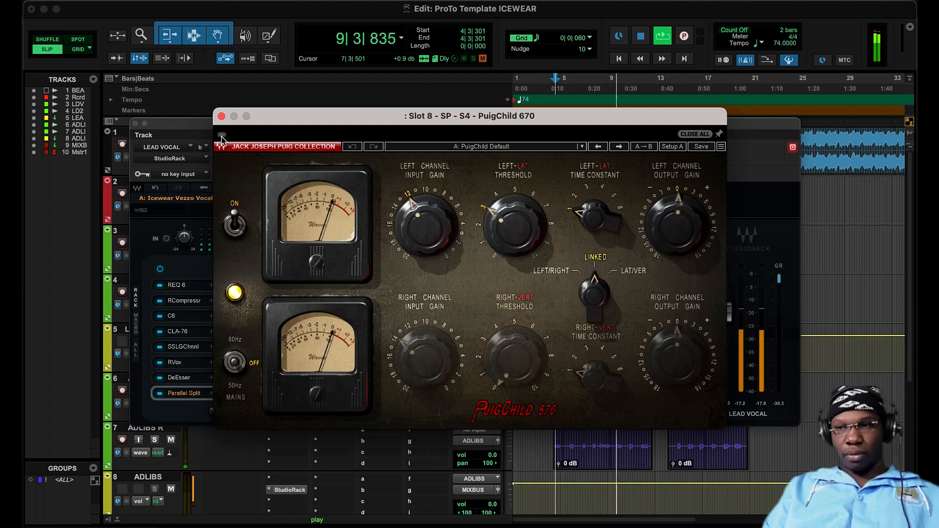
{"action": "left_click", "coordinate": [222, 137]}
{"action": "left_click", "coordinate": [221, 116]}
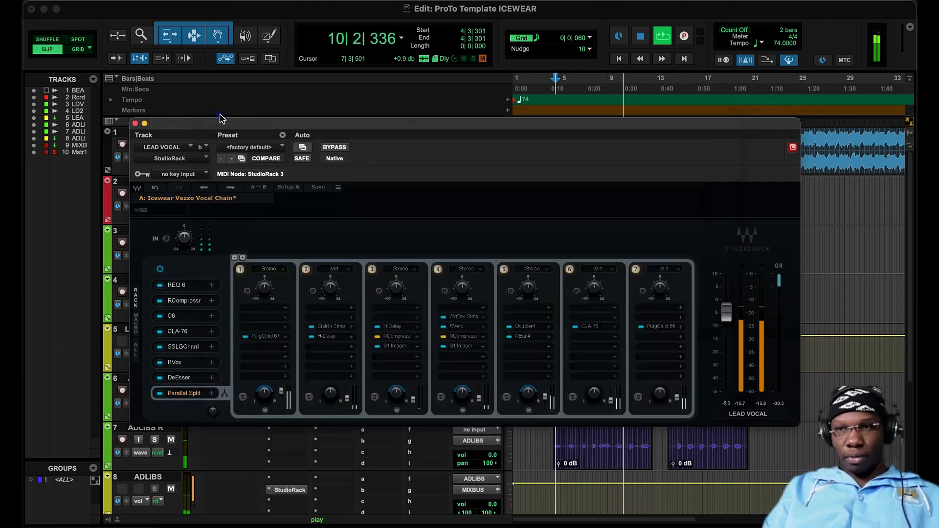
{"action": "key", "text": "space"}
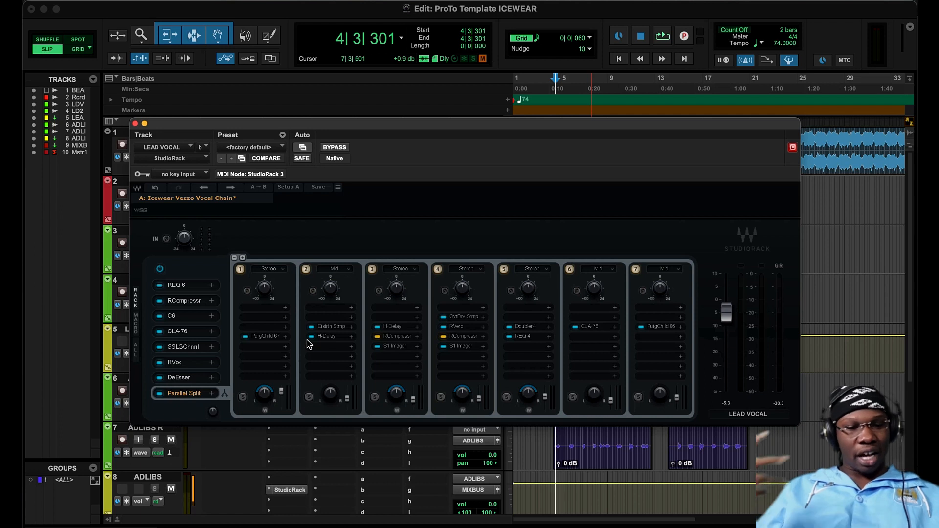
Step: Review the distortion and overdrive stomps in parallel racks 2 and 4, and the RCompressor's ratio and threshold in rack 4
{"action": "left_click", "coordinate": [330, 326]}
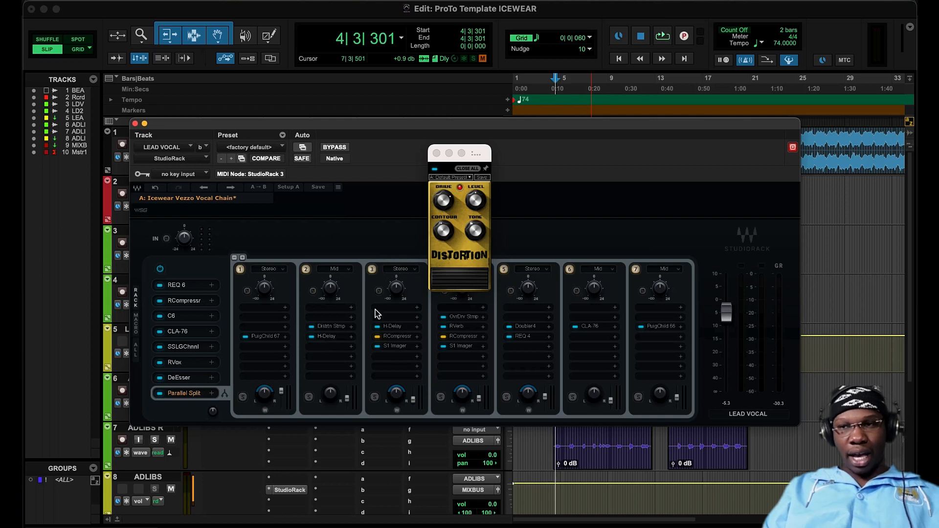
{"action": "left_click", "coordinate": [469, 317]}
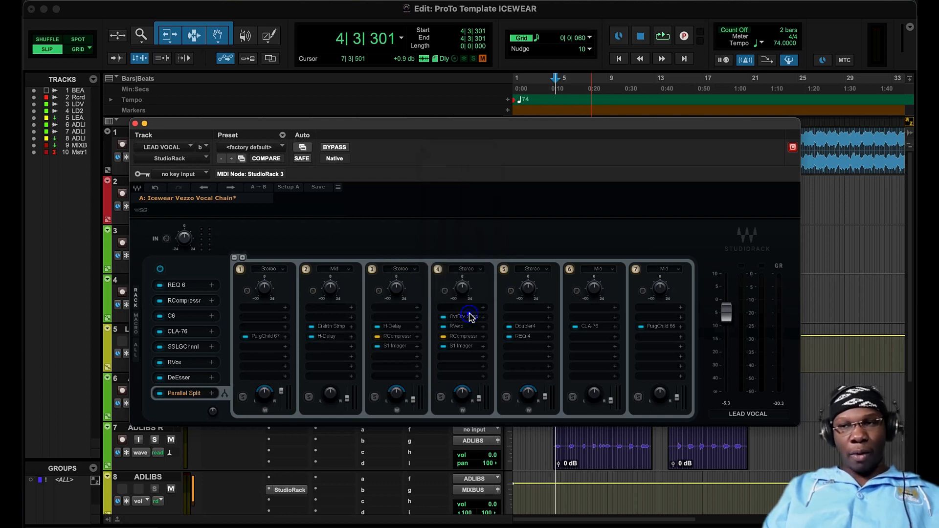
{"action": "left_click", "coordinate": [460, 336]}
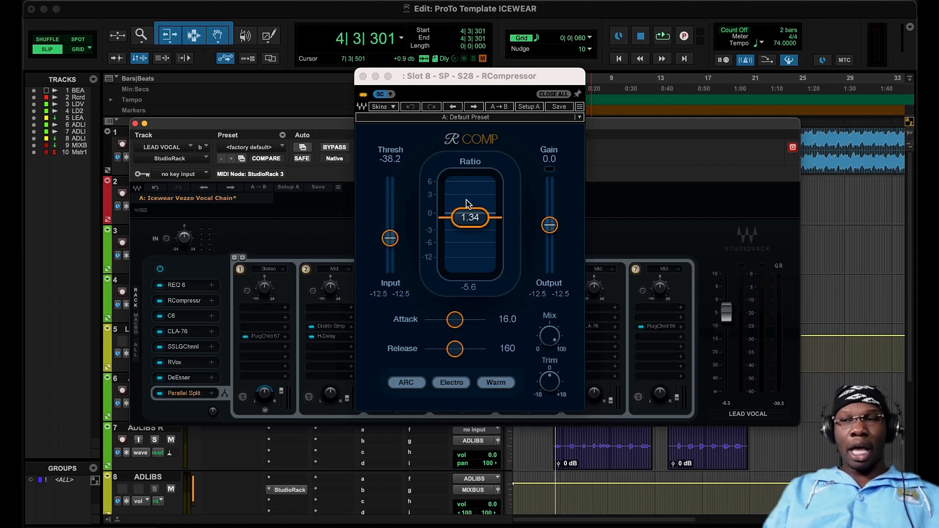
{"action": "left_click", "coordinate": [467, 215]}
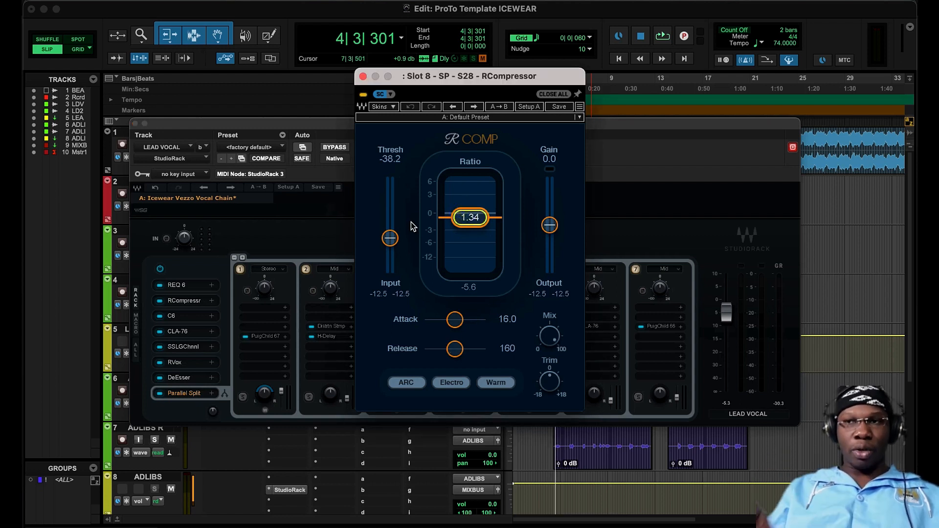
{"action": "left_click", "coordinate": [390, 239]}
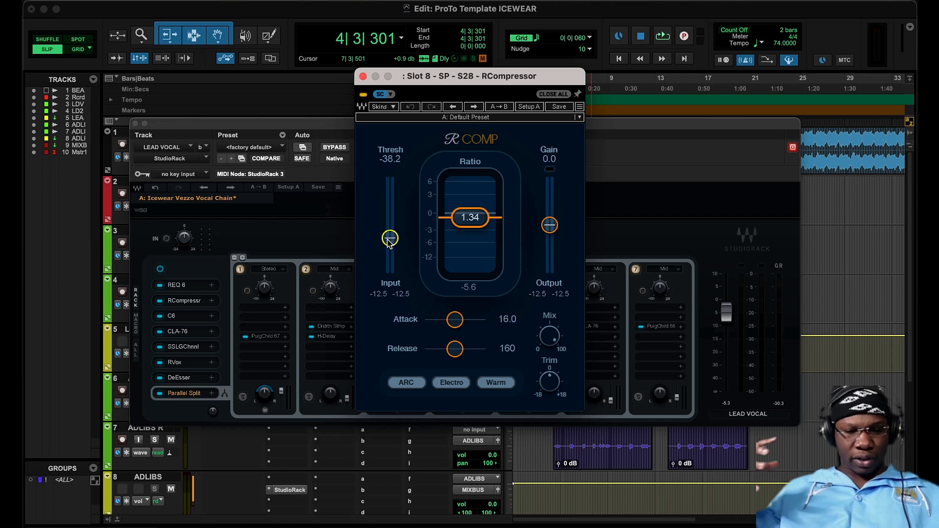
{"action": "left_click", "coordinate": [363, 76]}
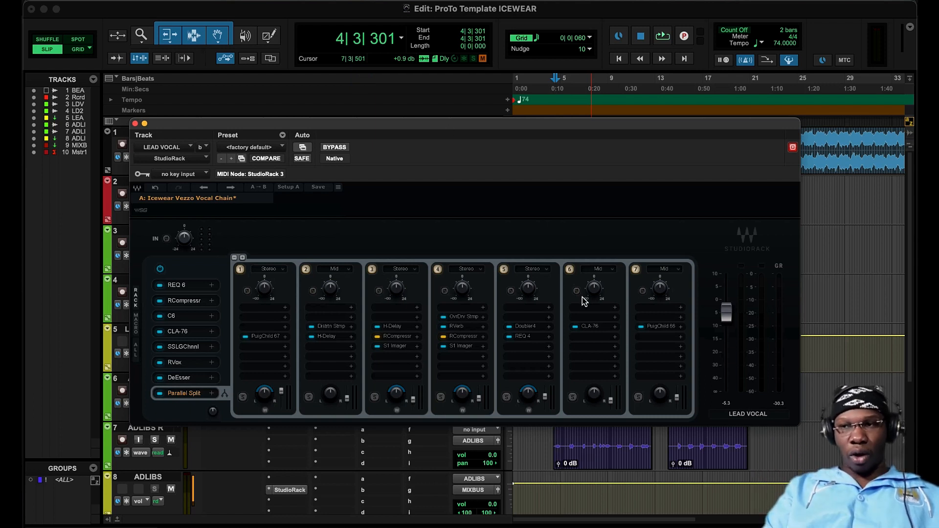
Step: Examine the CLA-76 settings in parallel rack 6, and open the PuigChild in rack 7
{"action": "left_click", "coordinate": [604, 327]}
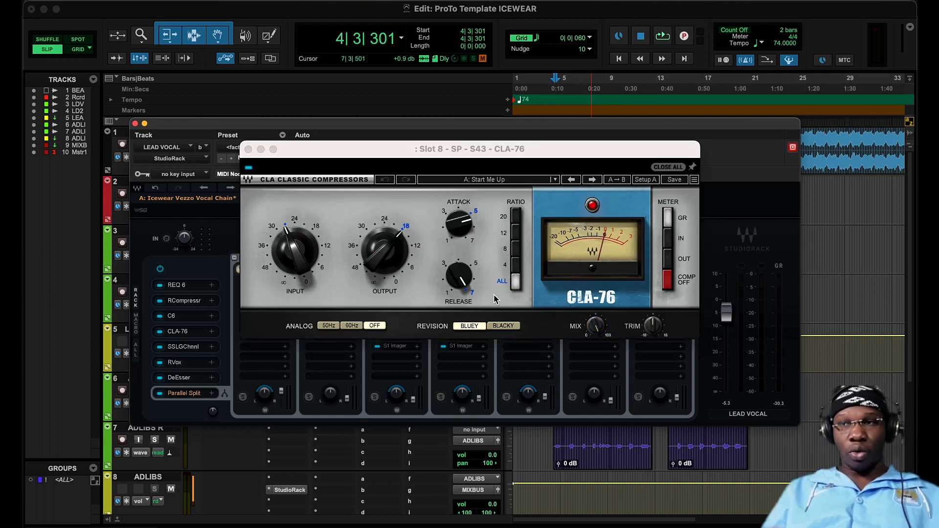
{"action": "left_click", "coordinate": [248, 150]}
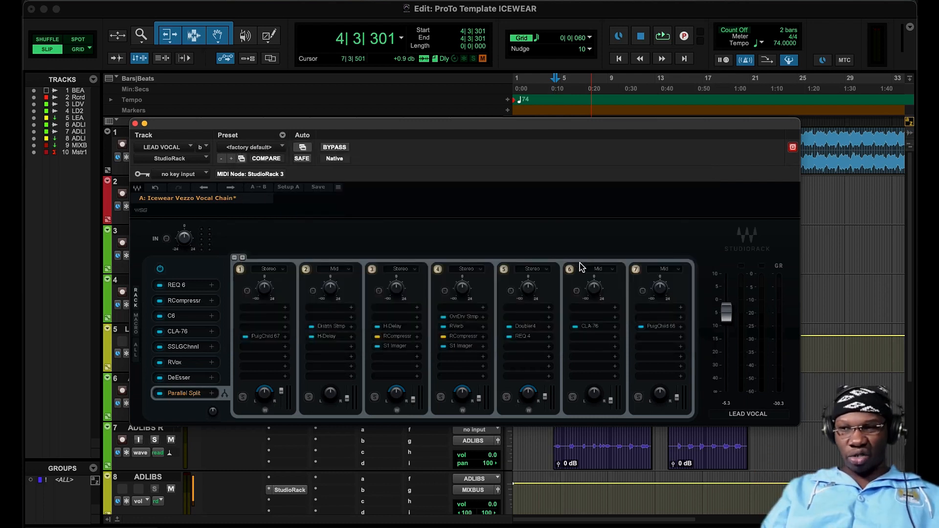
{"action": "left_click", "coordinate": [662, 326]}
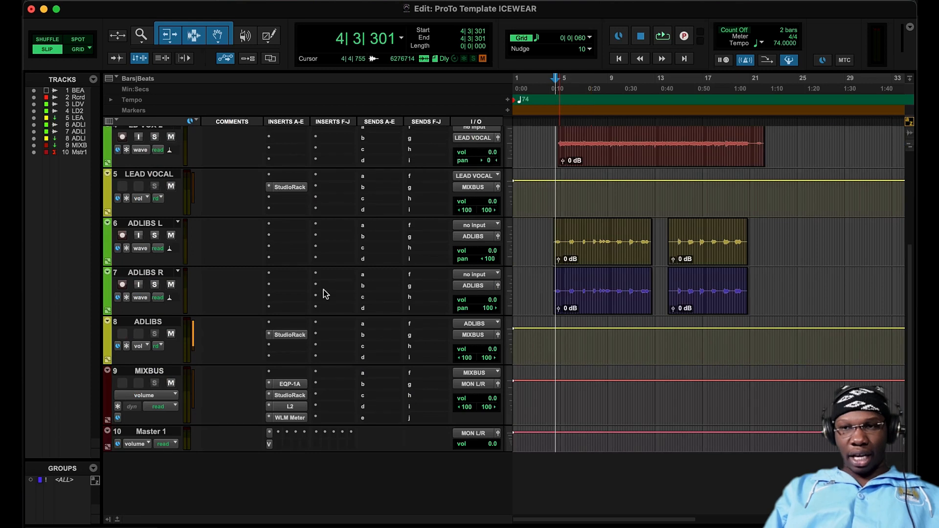
Step: Open the StudioRack on the ADLIBS track and review its REQ 4 and SSLGChannel, auditioning the channel strip during playback
{"action": "left_click", "coordinate": [302, 335]}
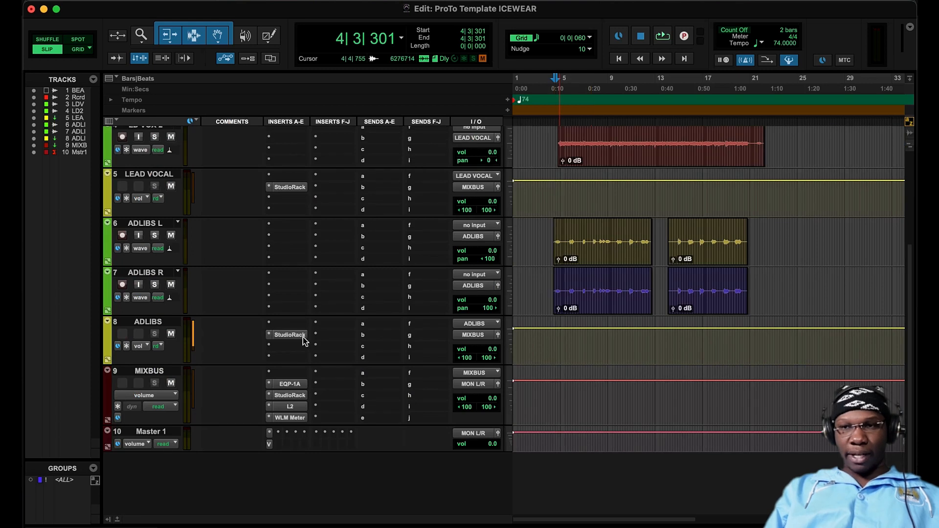
{"action": "left_click", "coordinate": [186, 301]}
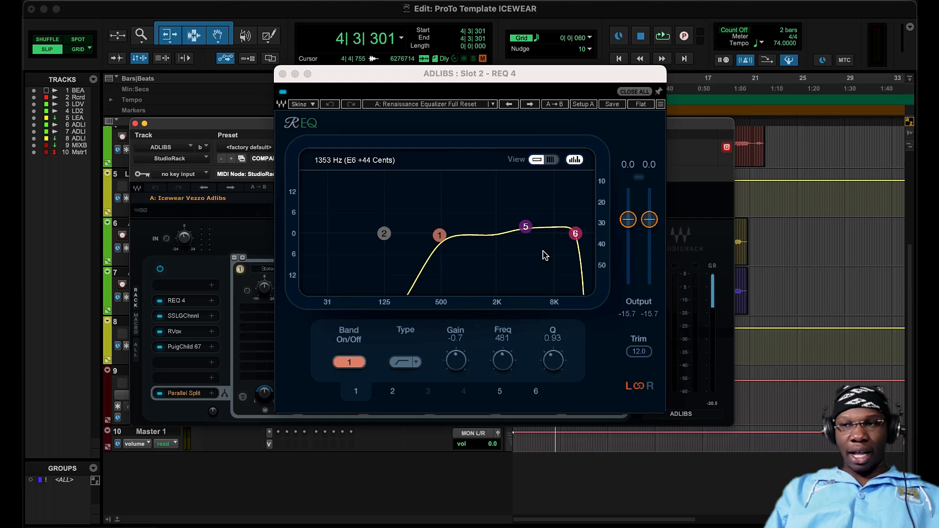
{"action": "left_click", "coordinate": [185, 316]}
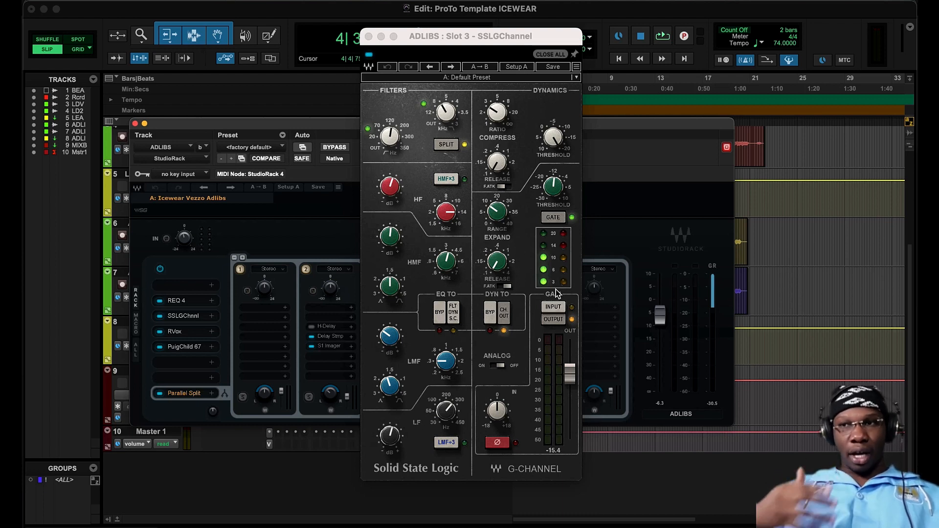
{"action": "key", "text": "space"}
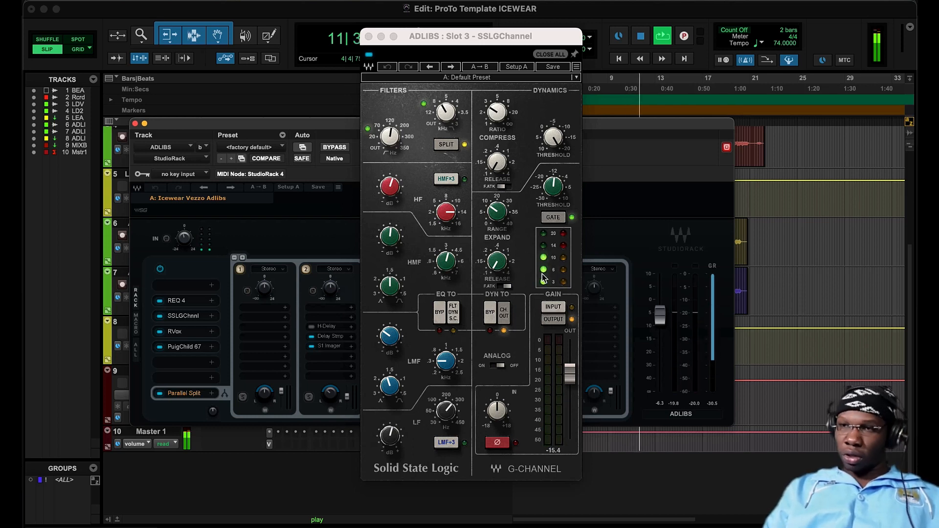
{"action": "key", "text": "space"}
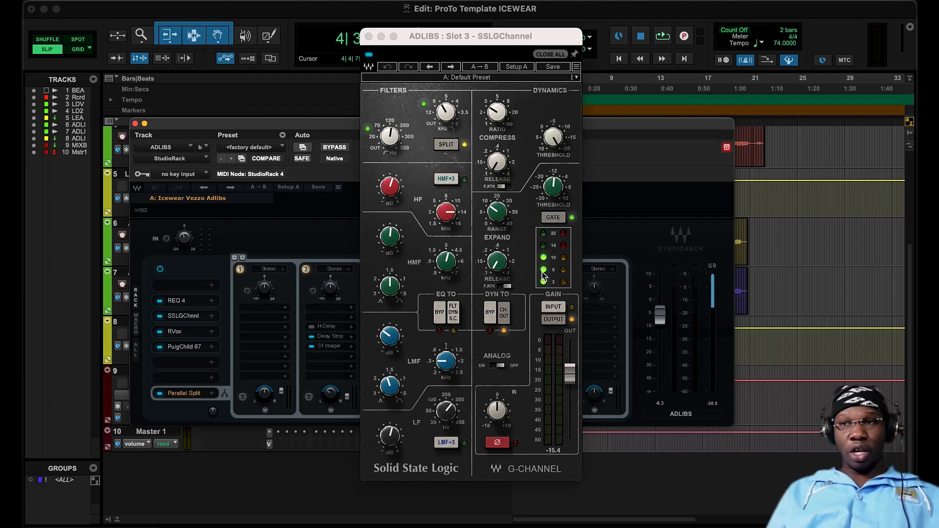
{"action": "left_click", "coordinate": [390, 136]}
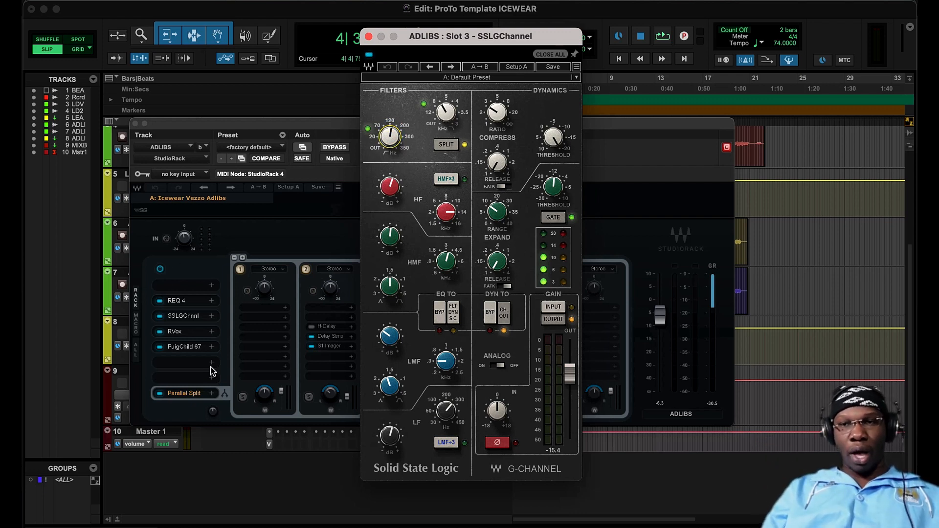
Step: Open the PuigChild 670 in the ADLIBS chain, examine its input gain and left threshold, audition it during playback, and close it
{"action": "left_click", "coordinate": [180, 351]}
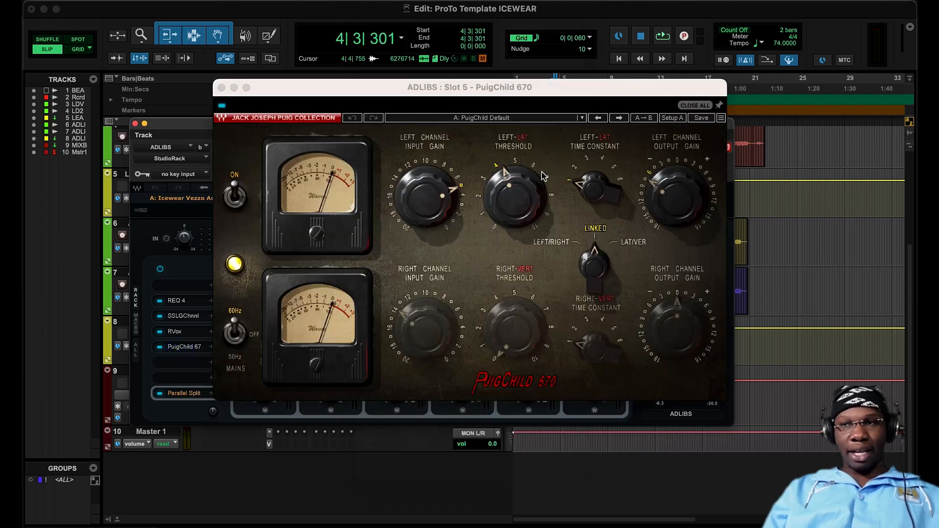
{"action": "mouse_move", "coordinate": [432, 214]}
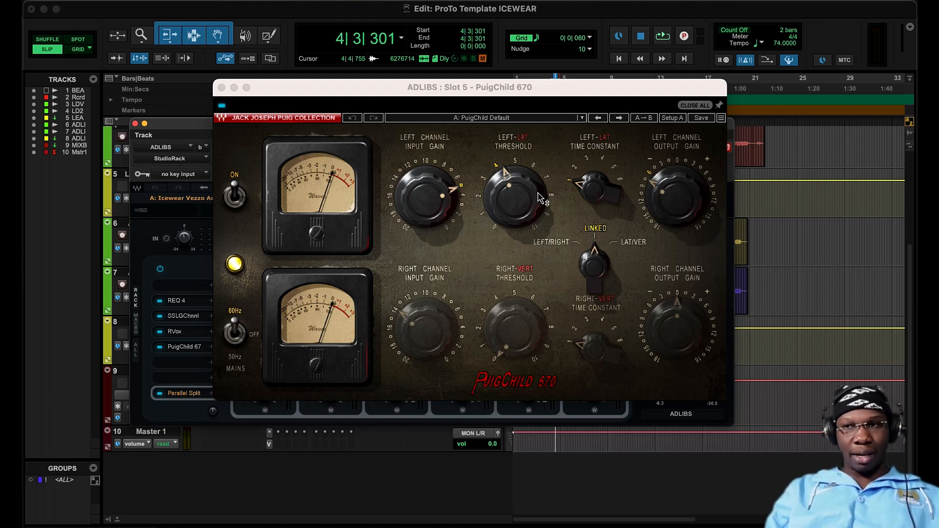
{"action": "left_click", "coordinate": [514, 197]}
{"action": "key", "text": "space"}
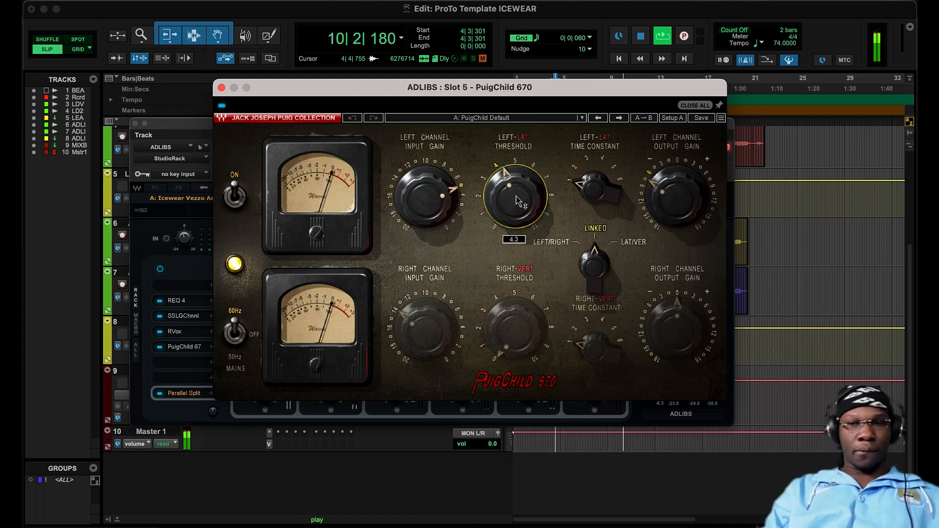
{"action": "key", "text": "space"}
{"action": "left_click", "coordinate": [220, 87]}
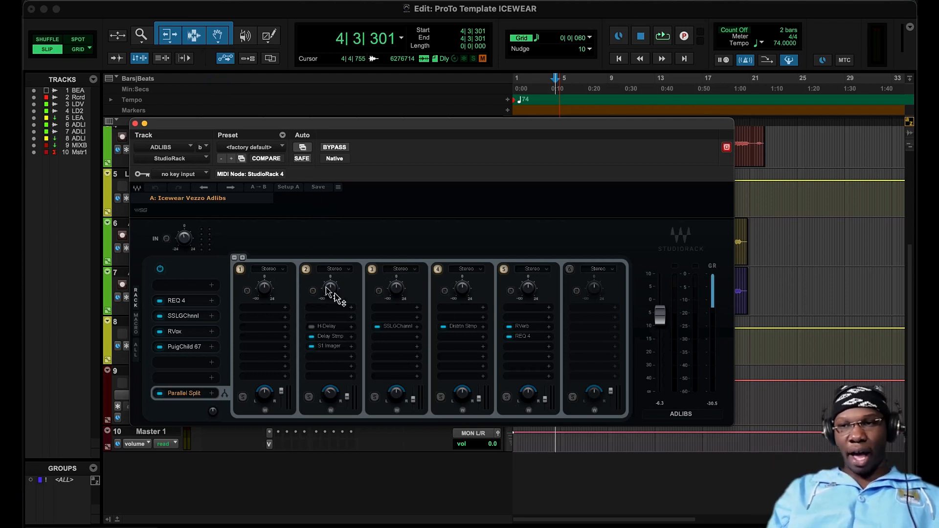
Step: Examine the compressor release and fast-attack switch of the SSLGChannel in parallel rack 3, and close the plugin
{"action": "left_click", "coordinate": [396, 326]}
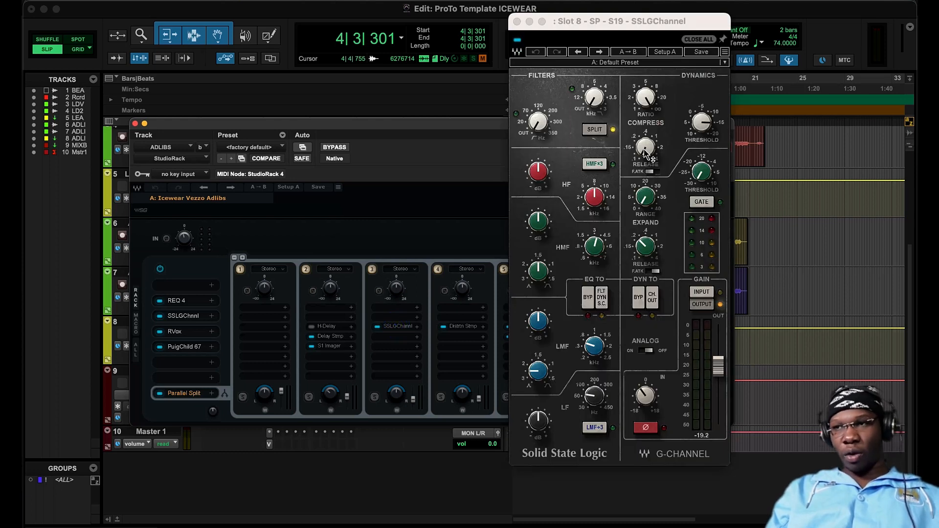
{"action": "left_click_drag", "start_coordinate": [644, 147], "coordinate": [638, 153]}
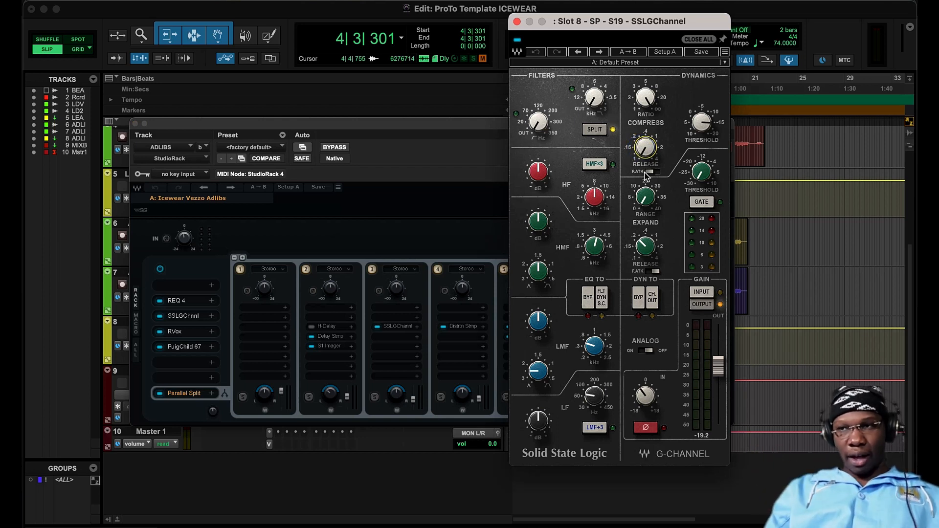
{"action": "left_click", "coordinate": [647, 172]}
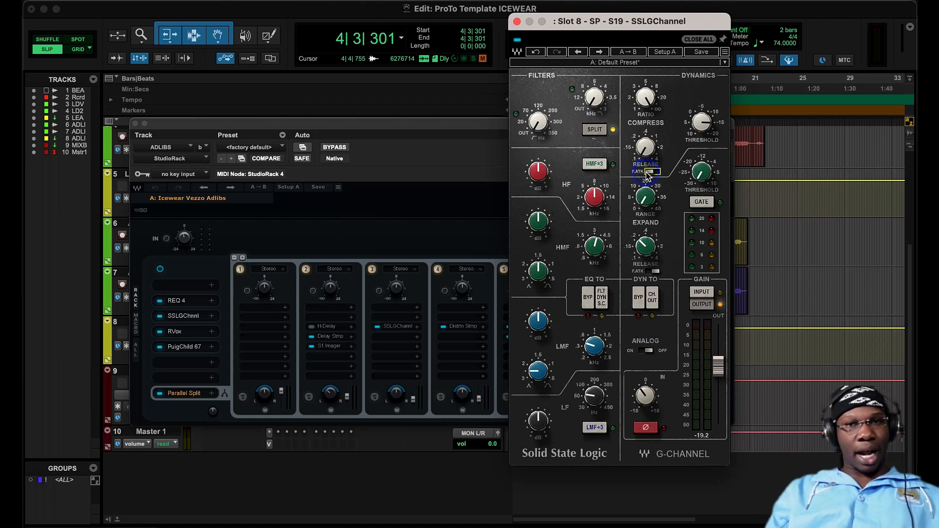
{"action": "left_click", "coordinate": [517, 21]}
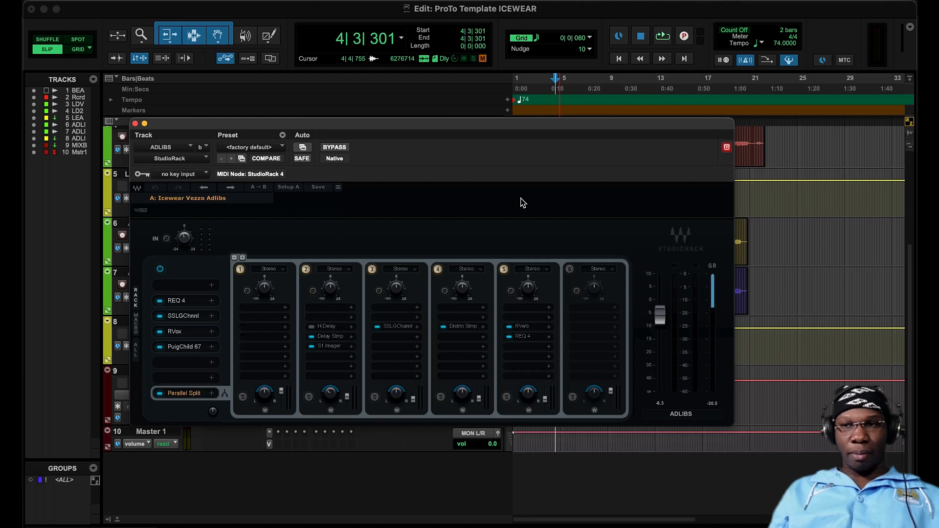
Step: Review the Delay stomp and S1 Imager in parallel rack 2, and audition the RVerb in rack 5 during playback
{"action": "left_click", "coordinate": [334, 336]}
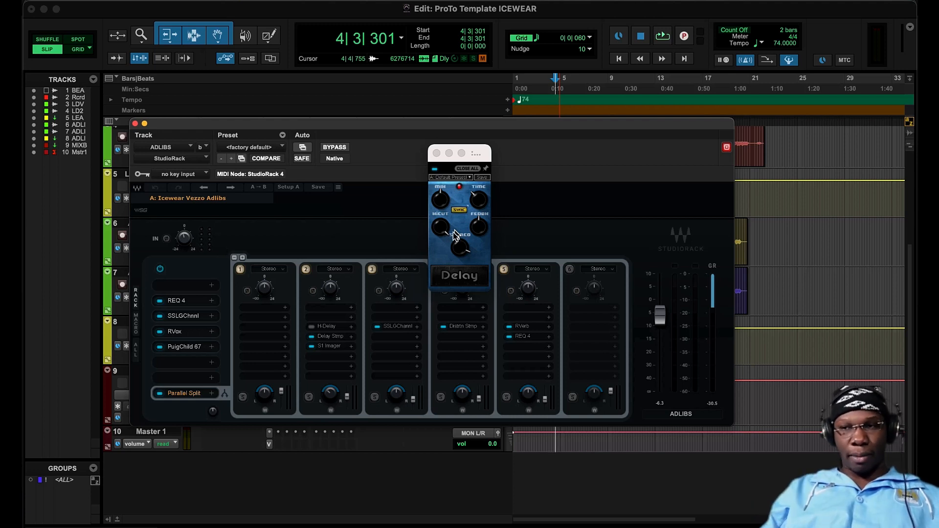
{"action": "left_click", "coordinate": [334, 348]}
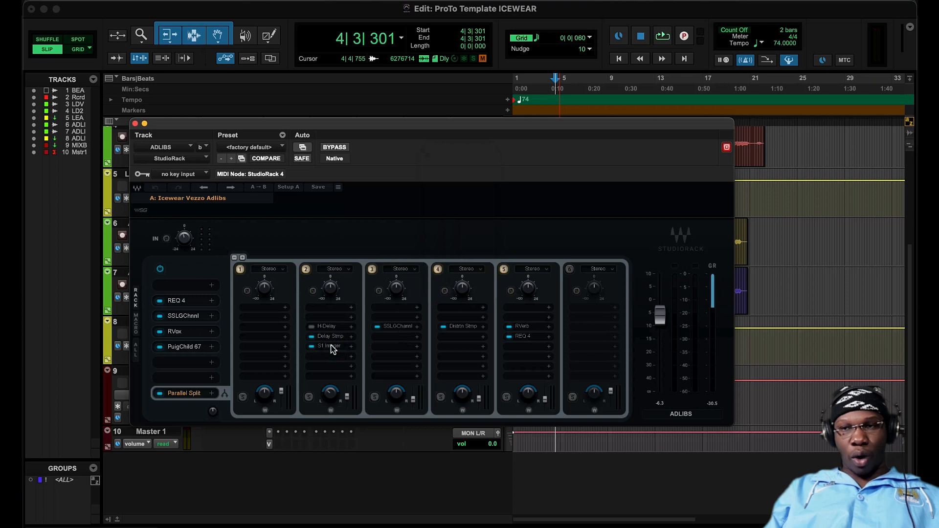
{"action": "left_click", "coordinate": [521, 326]}
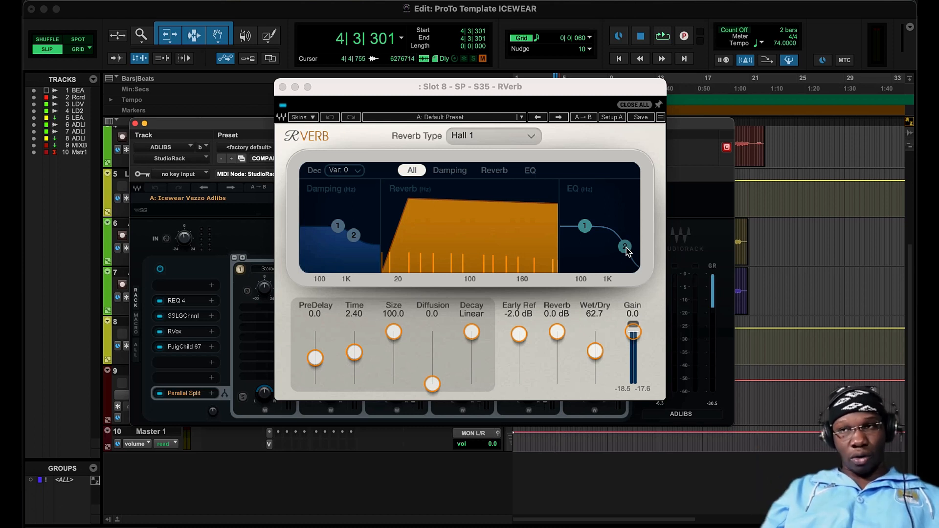
{"action": "key", "text": "space"}
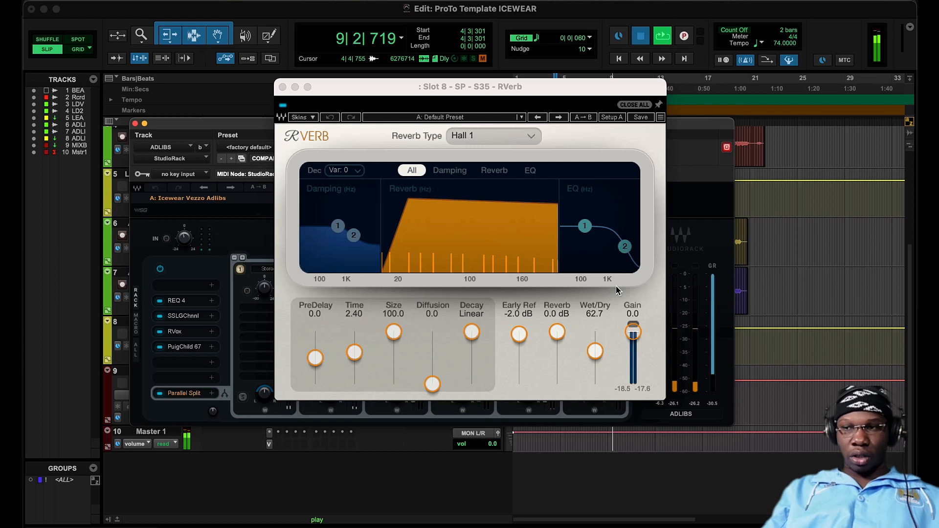
{"action": "key", "text": "space"}
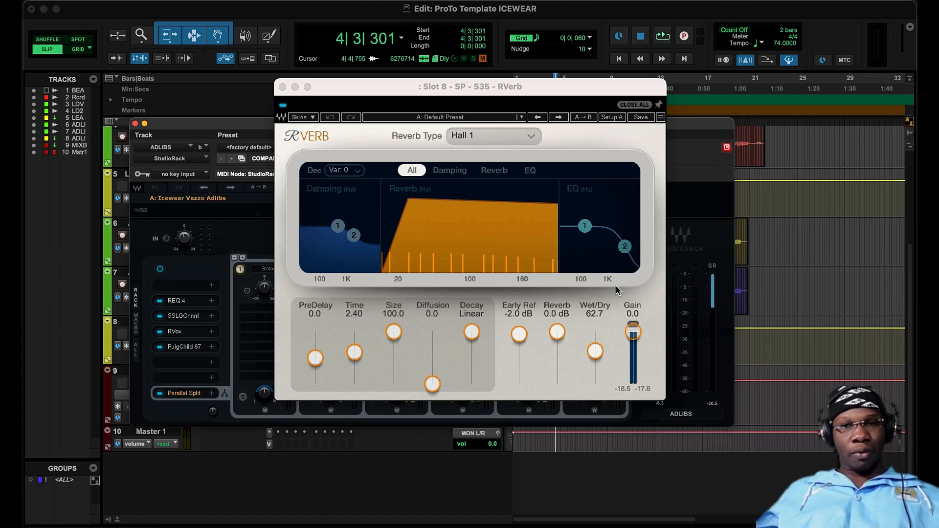